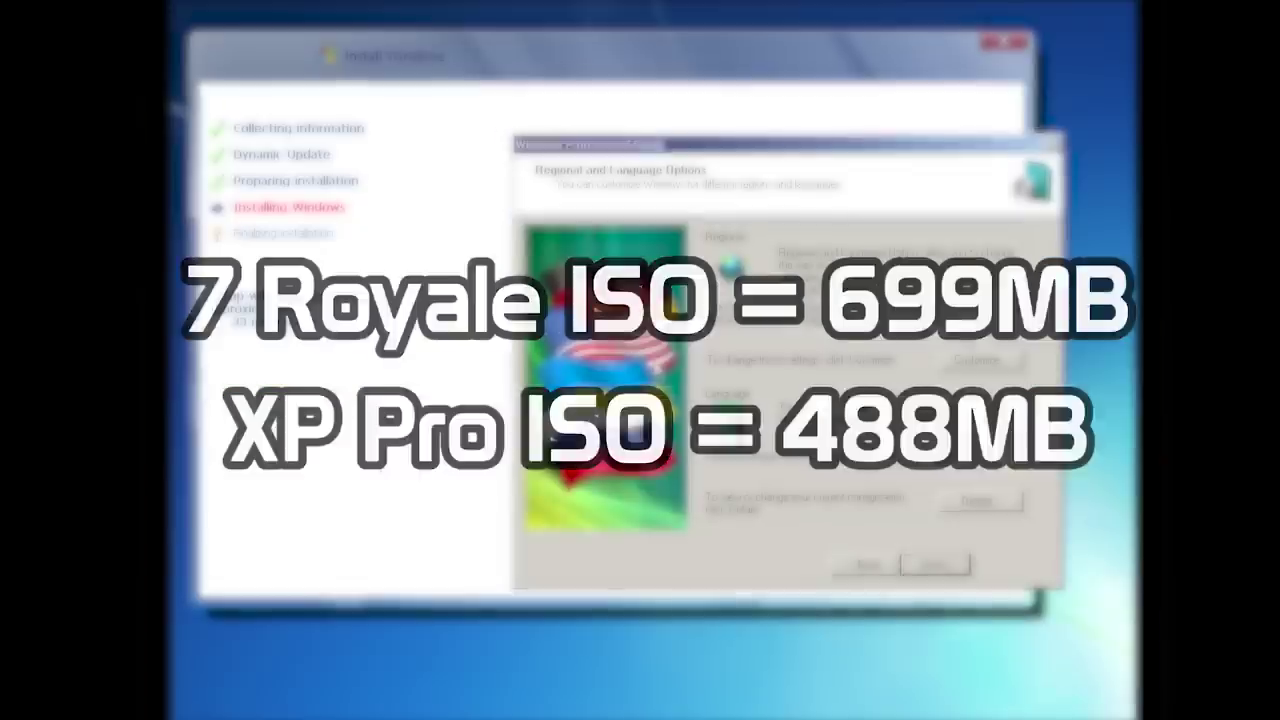
Move the setup dialog up and left while setup reaches Regional and Language Options
left_click_drag(647, 146, 515, 137)
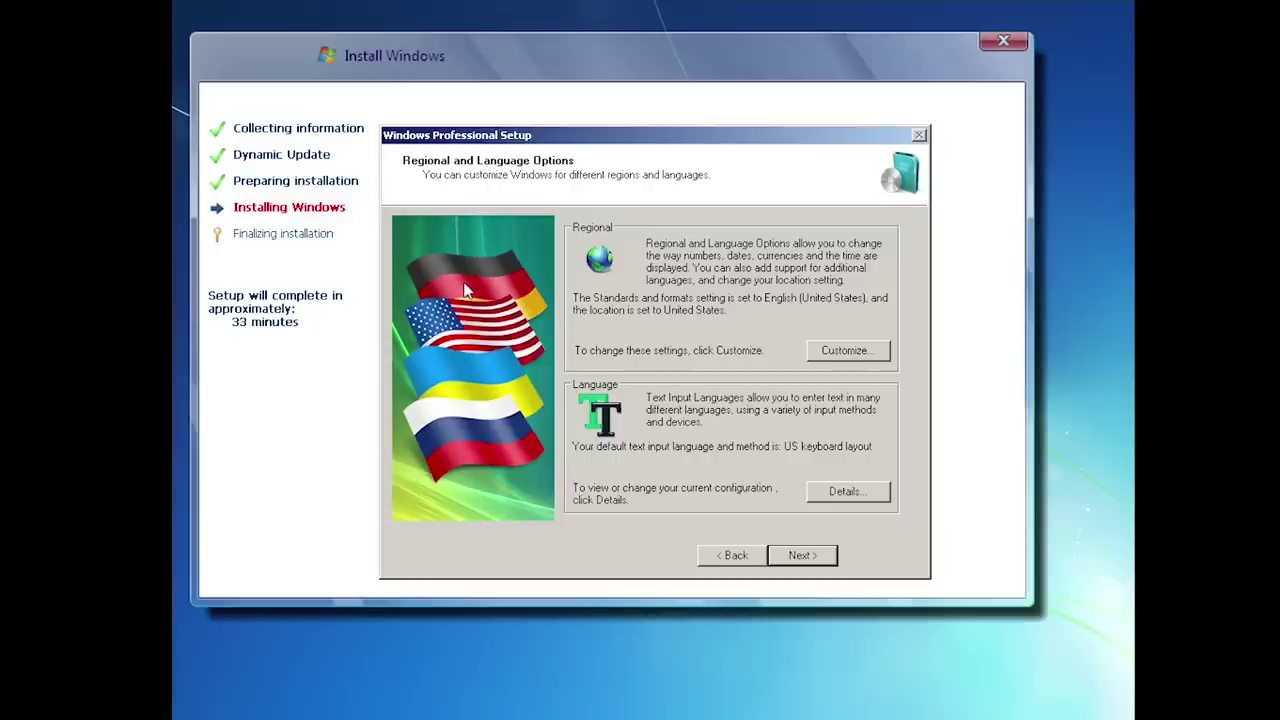
Keep the regional defaults and name the computer 7royaleVM with a blank administrator password
key("Return")
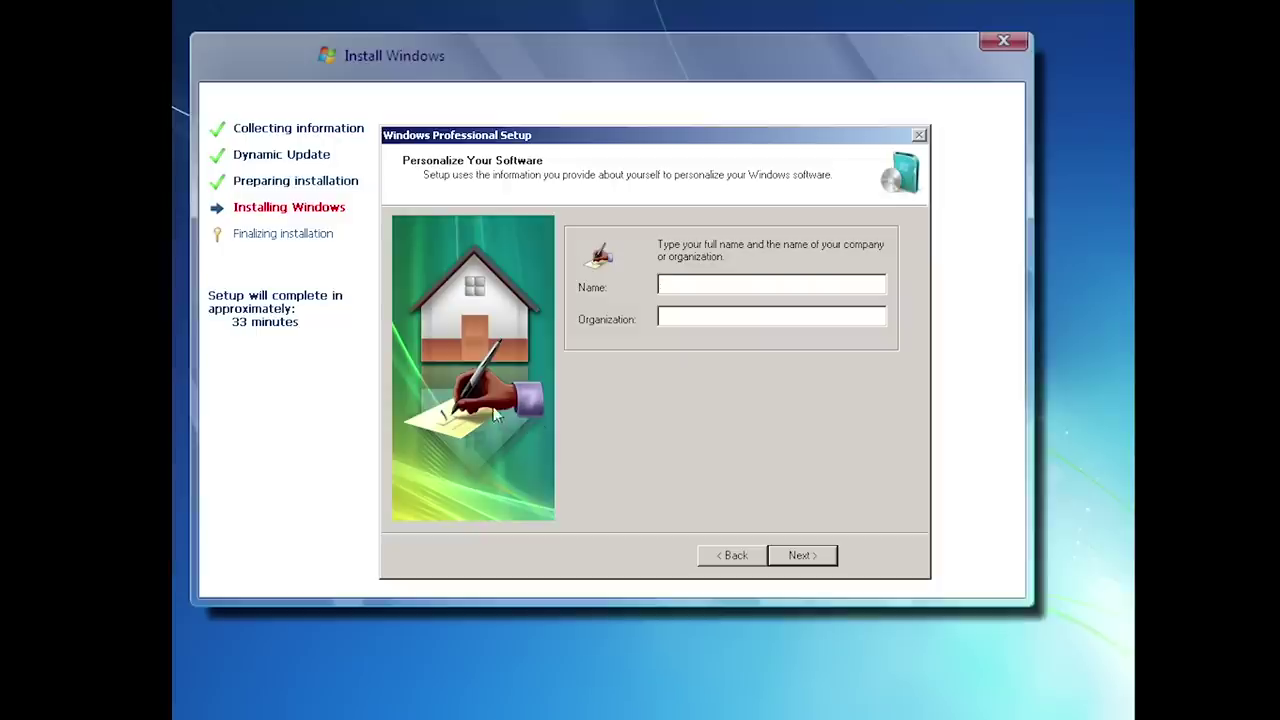
left_click(802, 555)
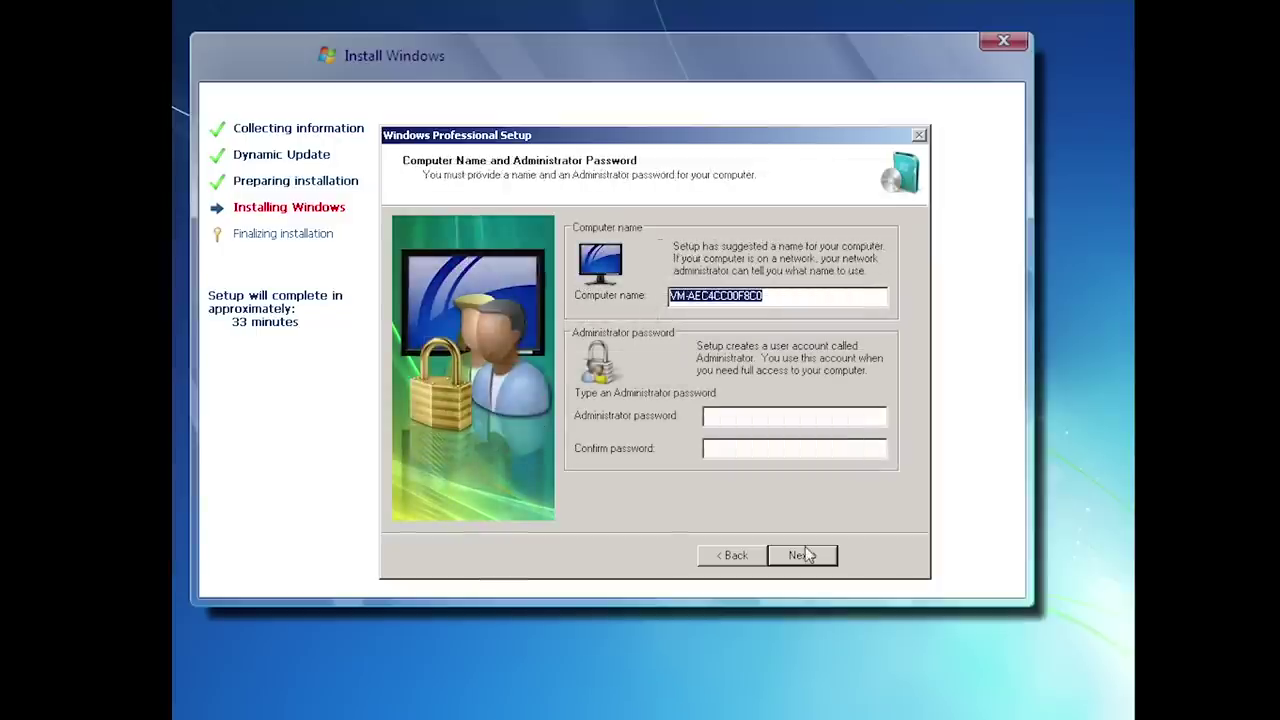
type("7")
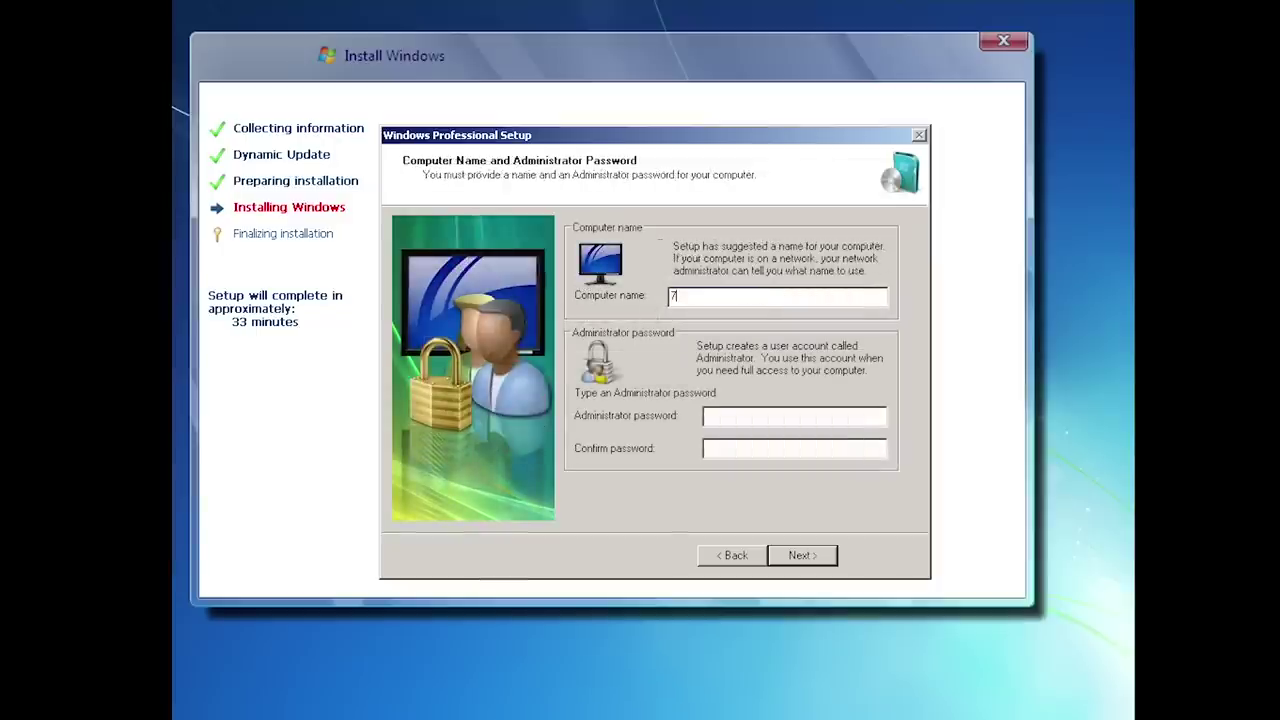
type("royaleVM")
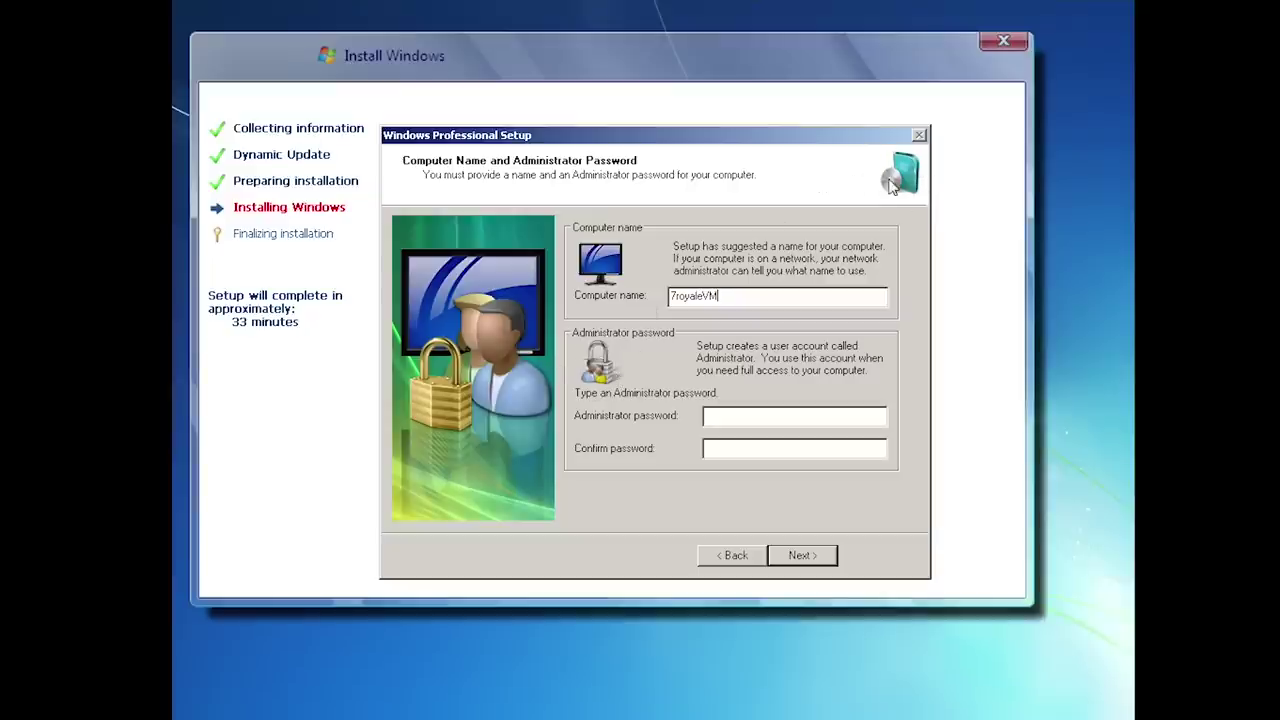
left_click(818, 558)
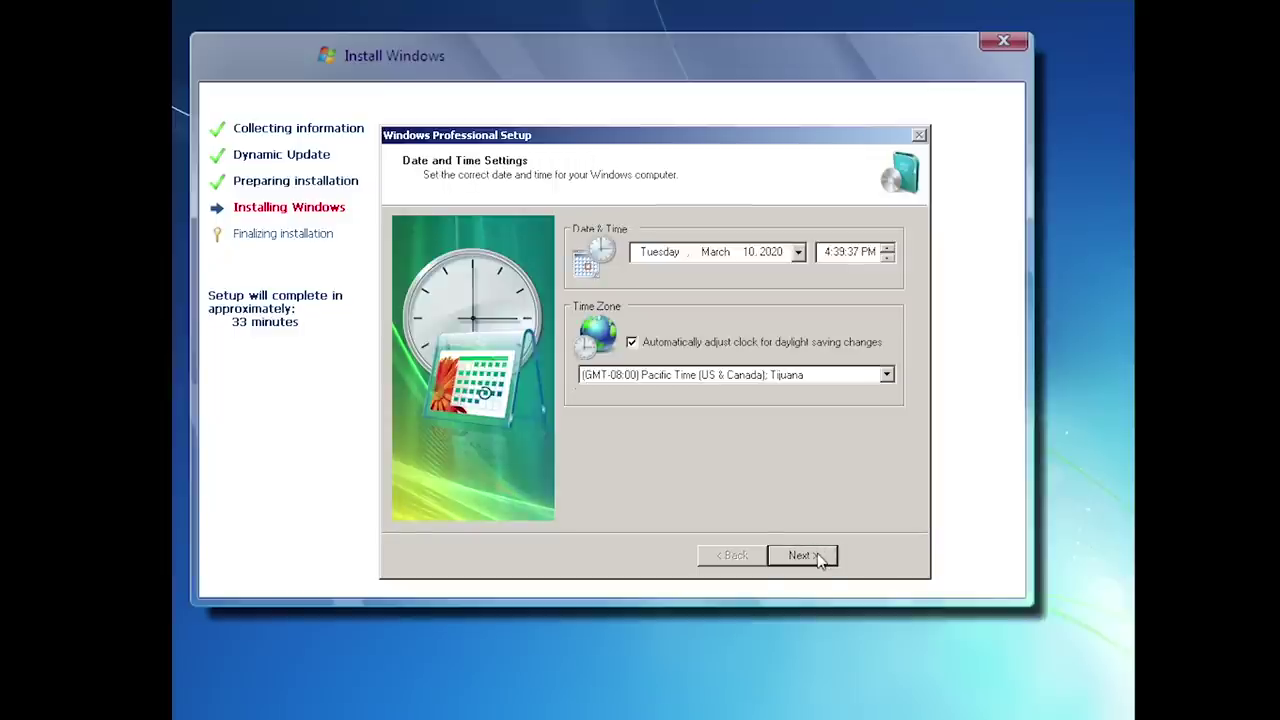
Accept March 10, 2020 and Pacific Time (GMT-08:00) as the date and time settings
left_click(806, 556)
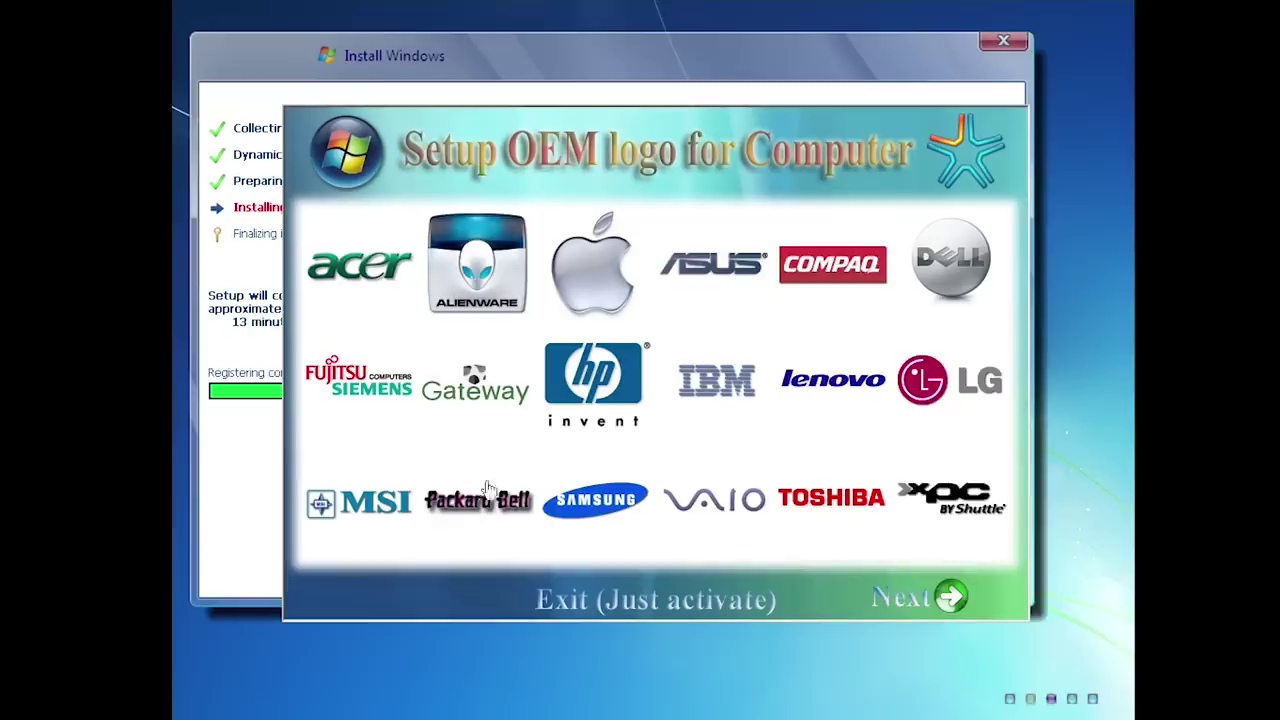
Look through both pages of manufacturer logos and pick HP as the OEM logo
left_click(944, 596)
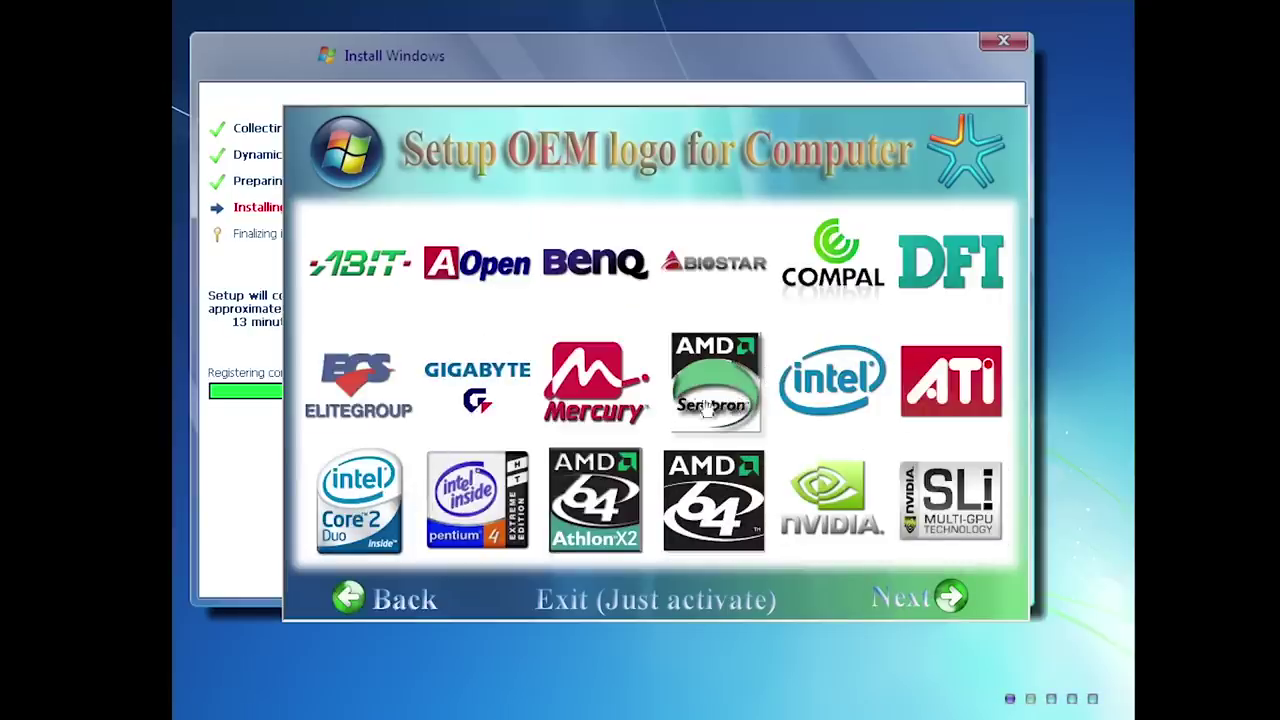
left_click(395, 600)
left_click(617, 393)
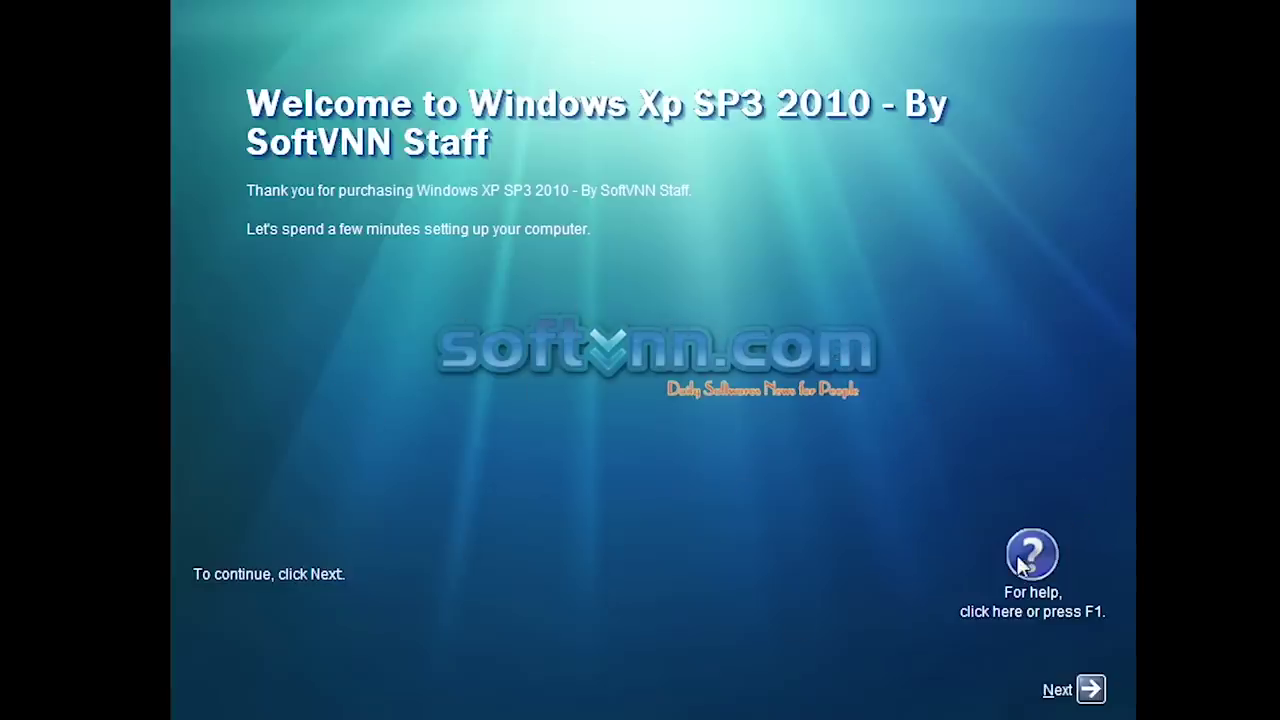
Decline Automatic Updates by choosing Not right now
left_click(1099, 698)
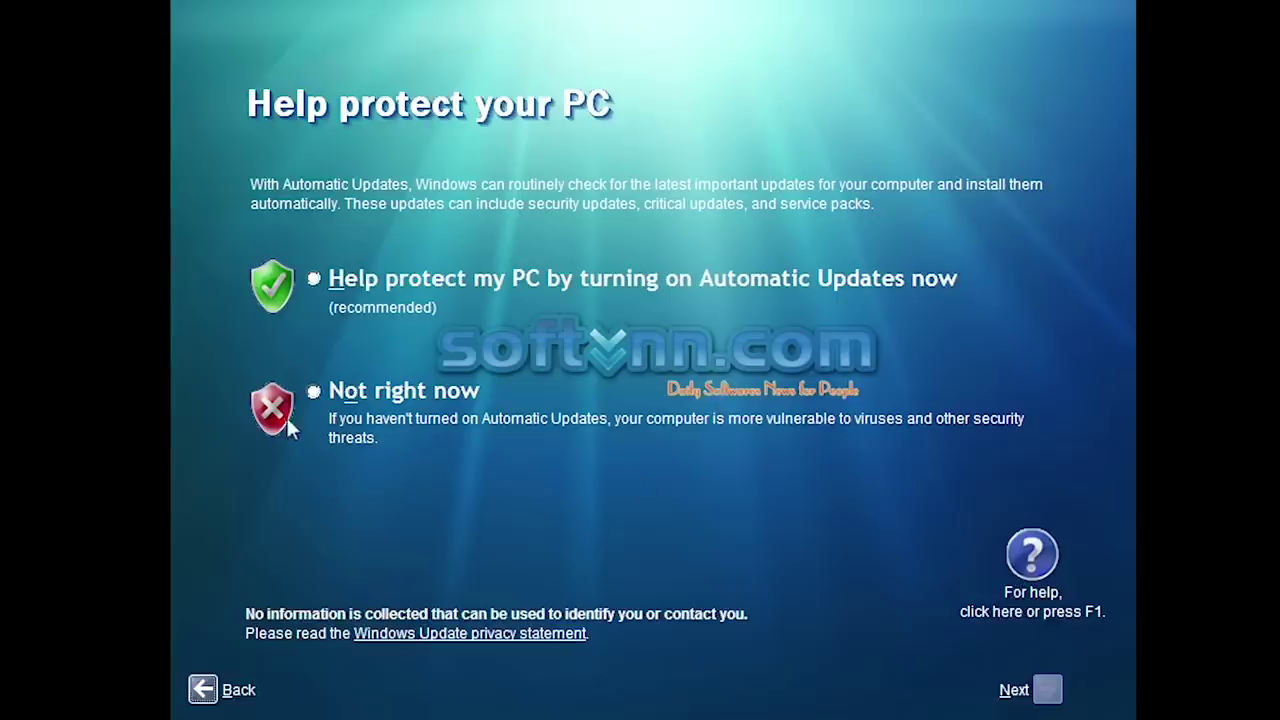
left_click(312, 387)
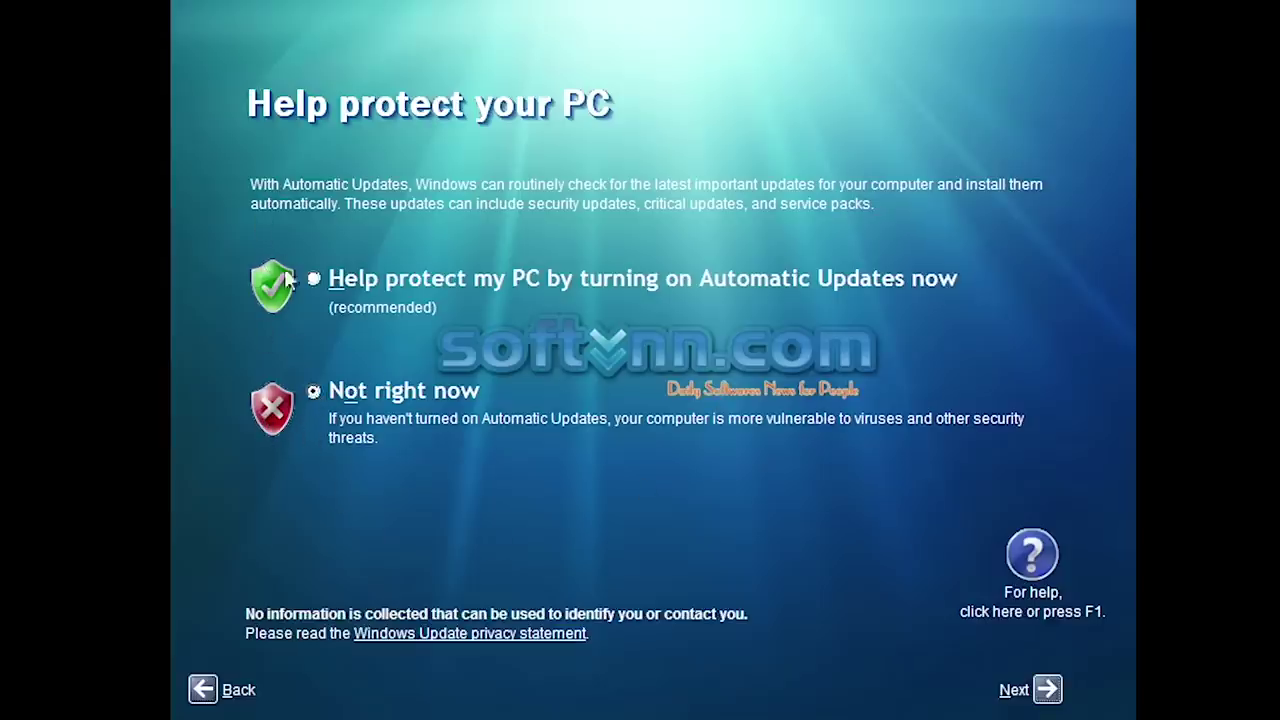
key("Return")
Create a user account named VM and finish setup
type("VM")
key("Return")
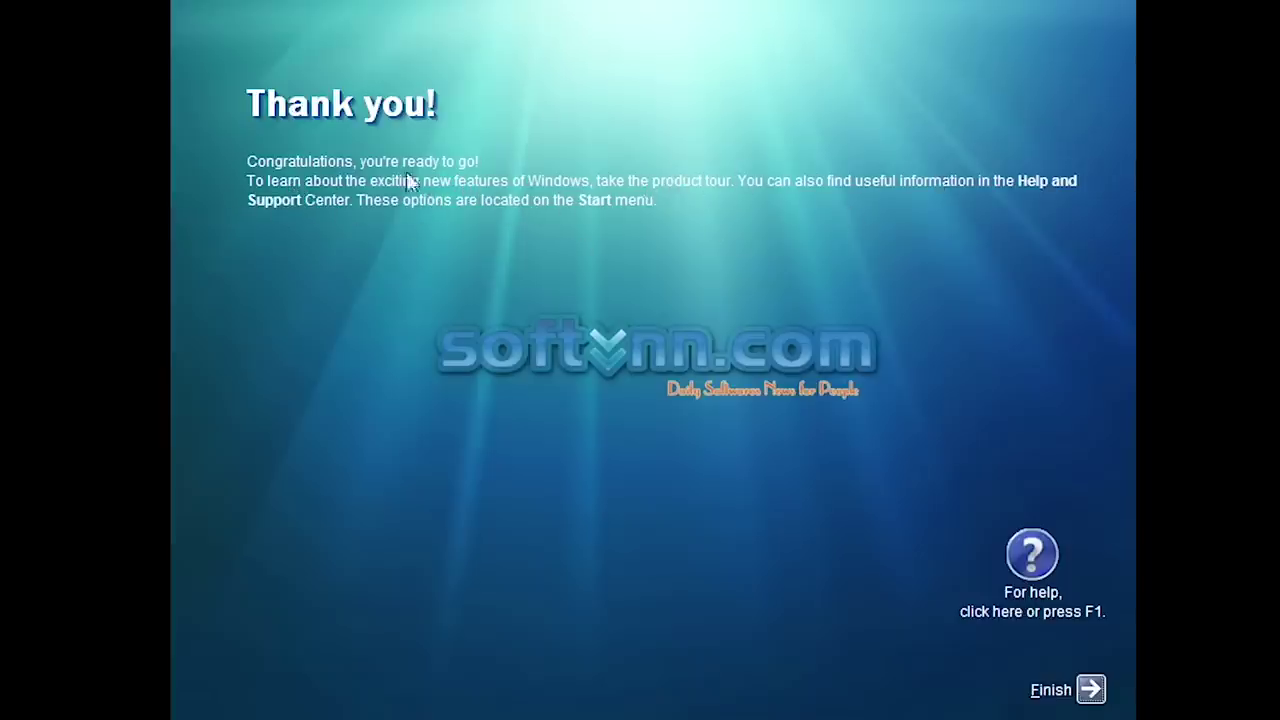
left_click(1088, 689)
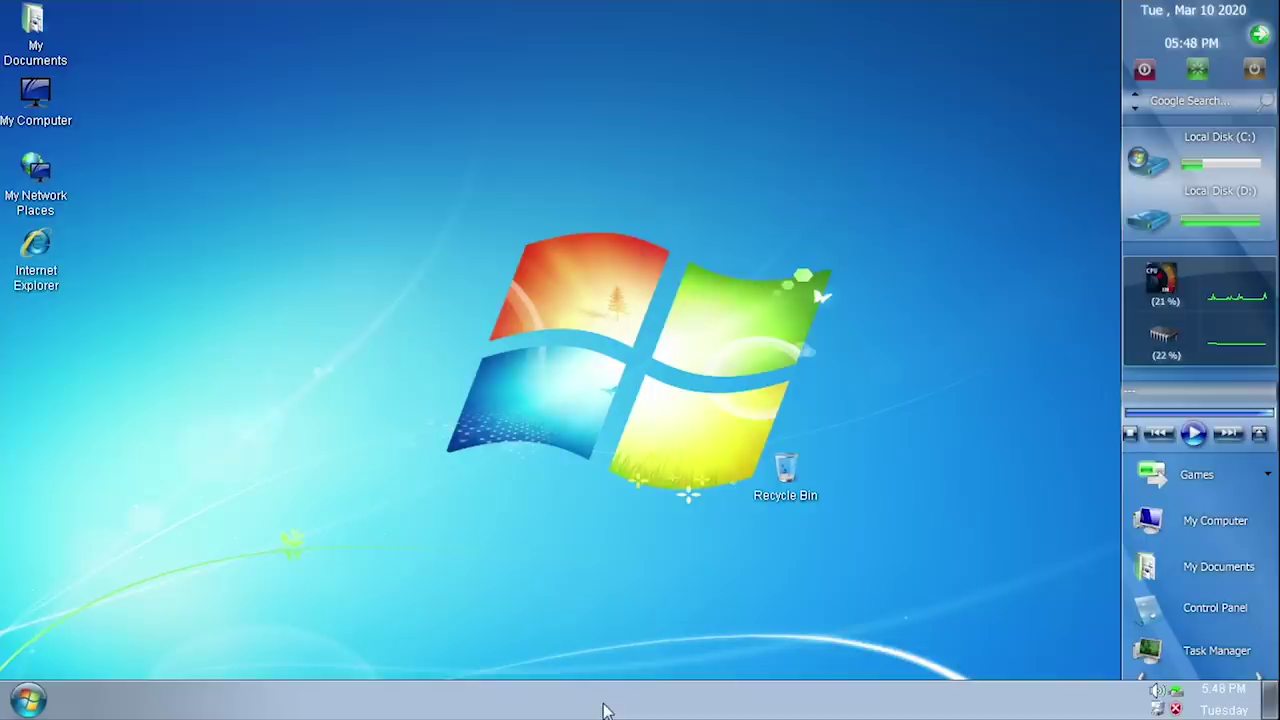
left_click(28, 700)
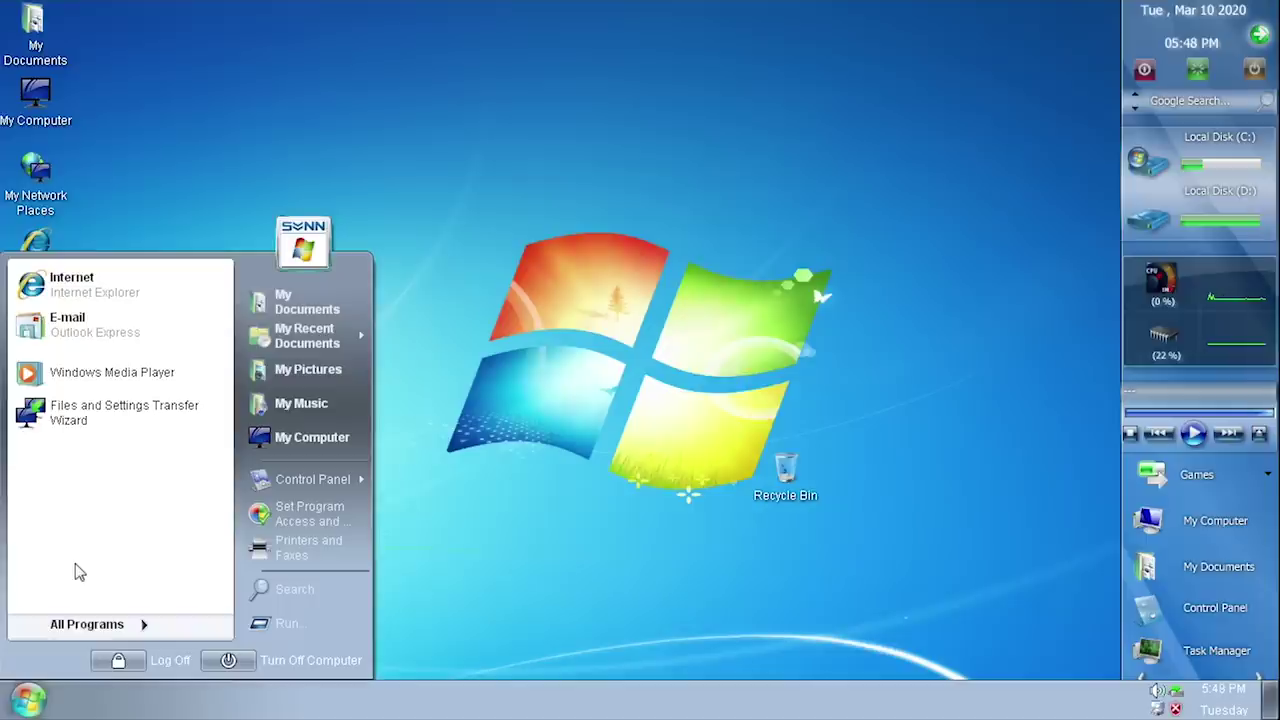
left_click(629, 566)
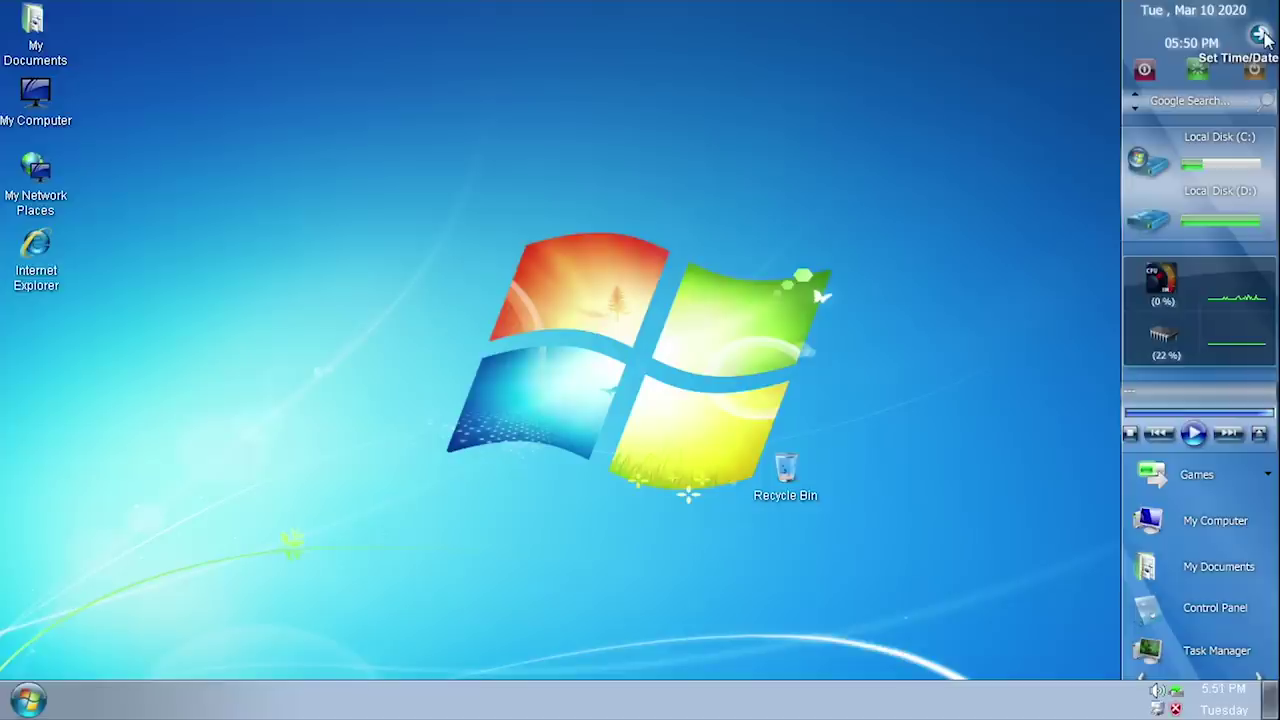
left_click(1265, 102)
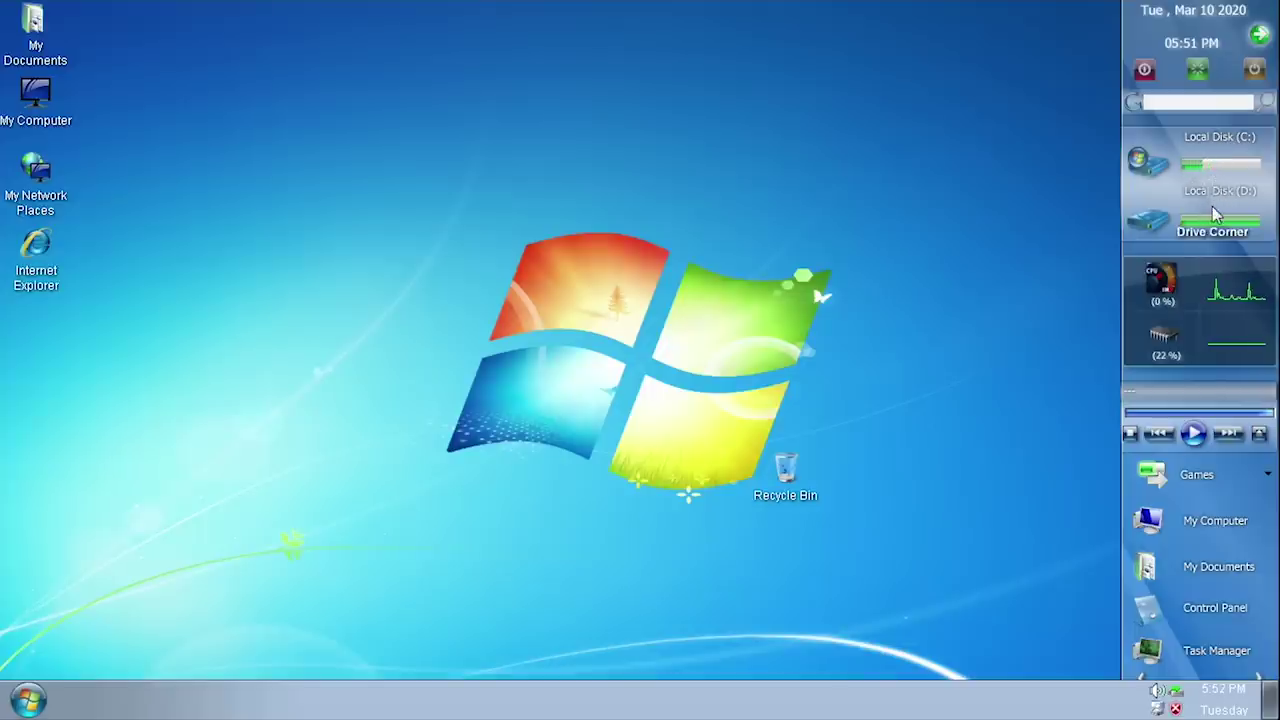
left_click(1156, 170)
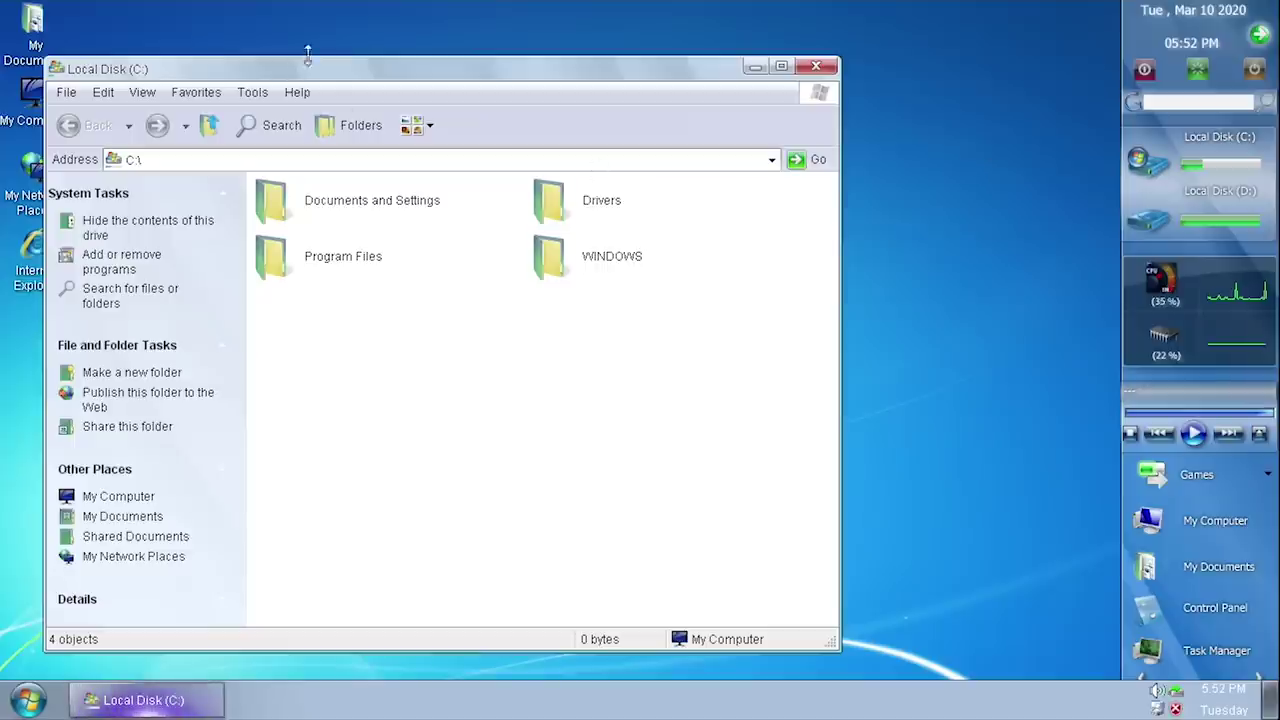
left_click_drag(326, 72, 365, 59)
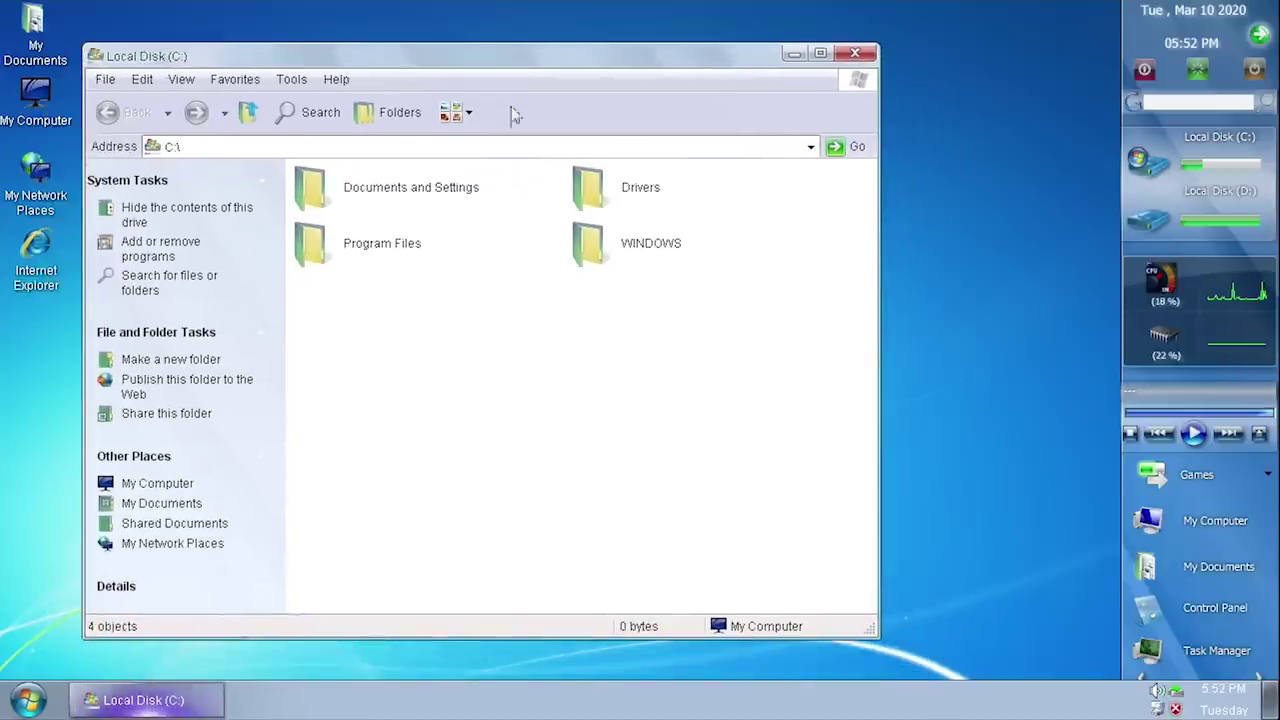
left_click(854, 55)
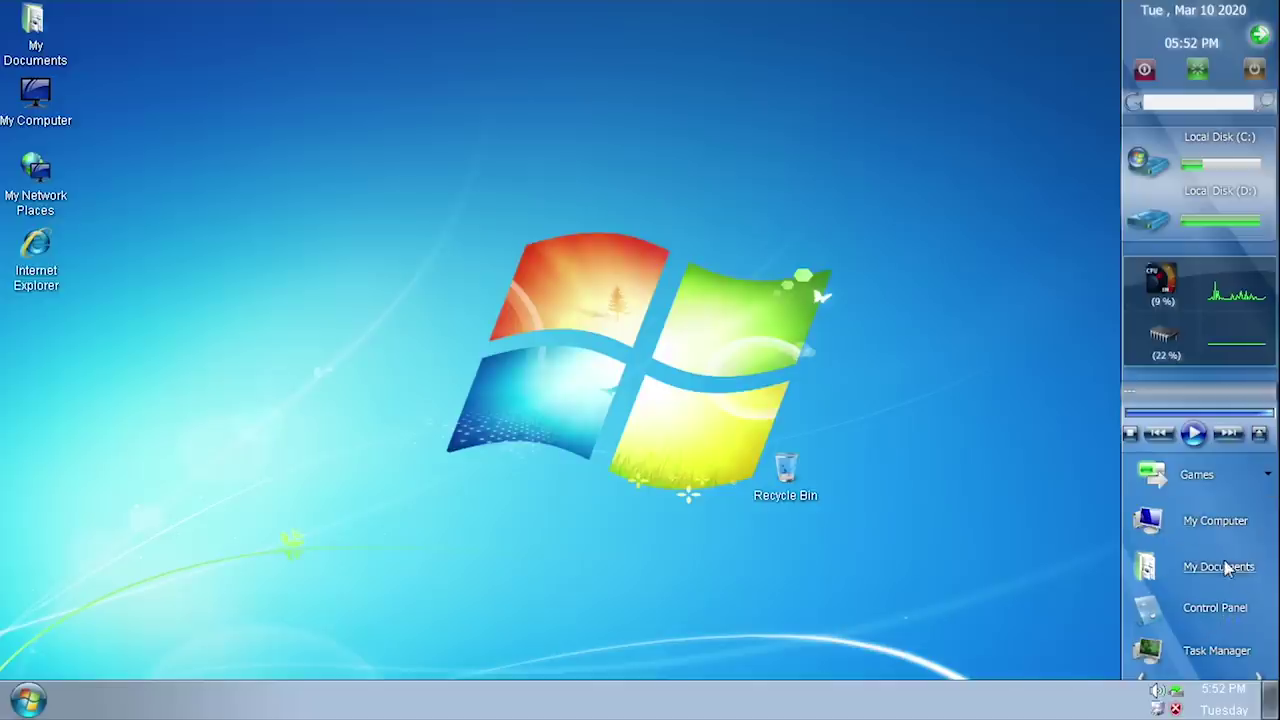
left_click(1259, 678)
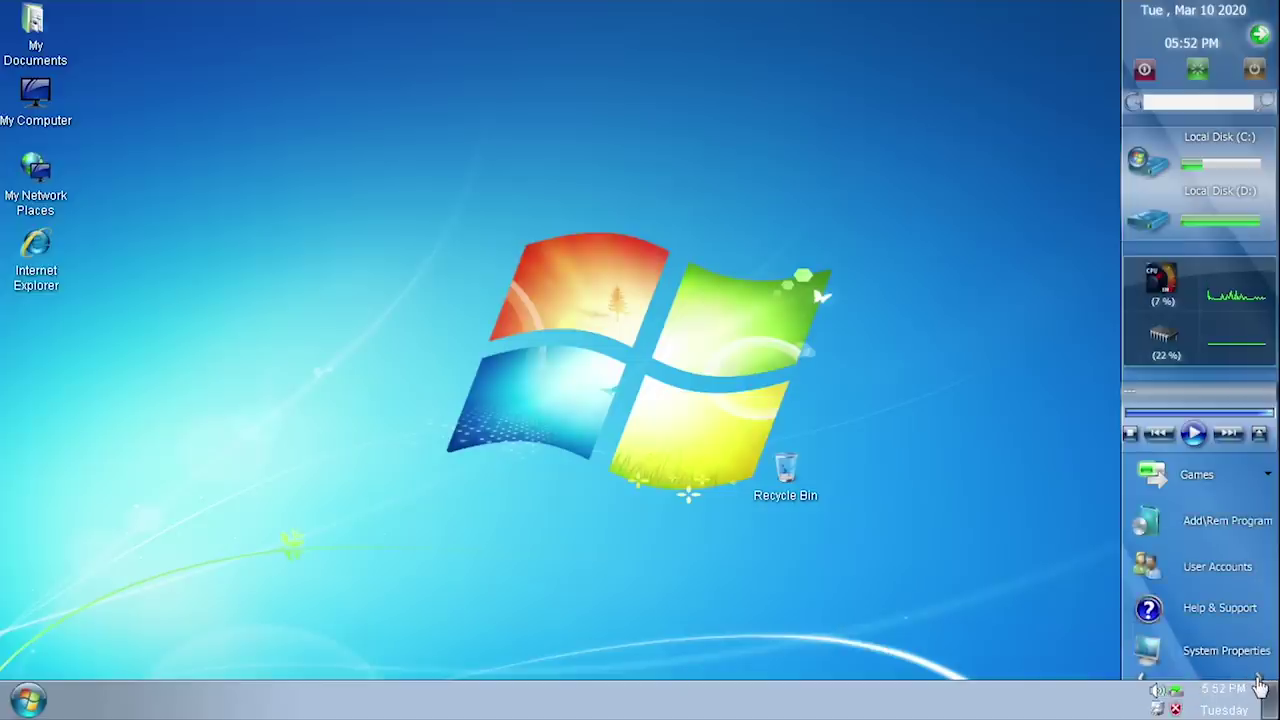
left_click(1259, 678)
left_click(1259, 678)
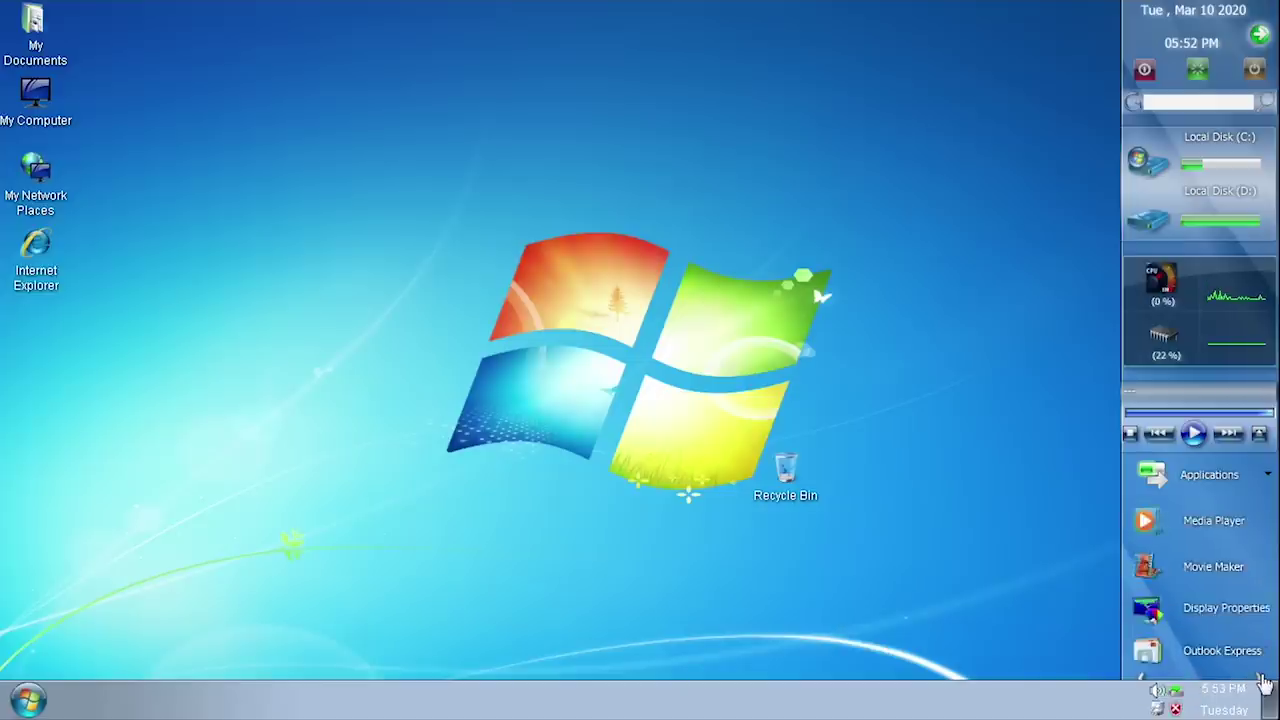
left_click(1259, 678)
left_click(1143, 677)
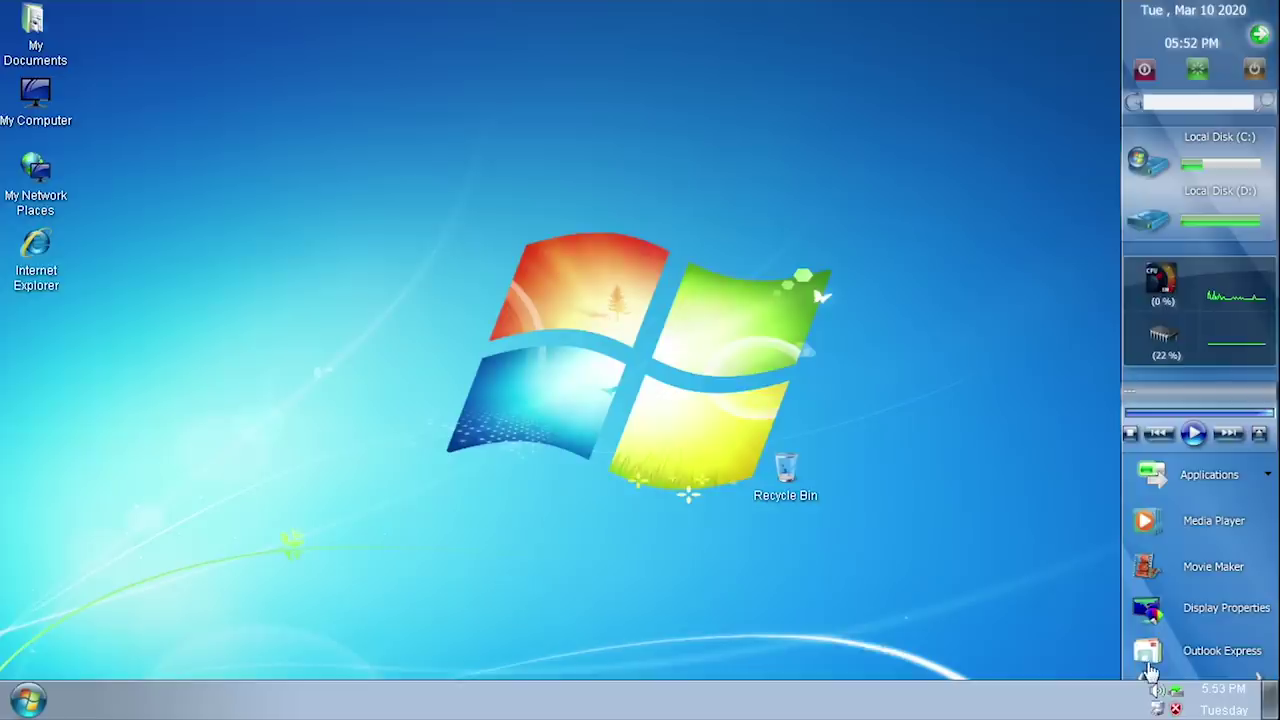
Launch Styler from Start > All Programs > Styler and dismiss the 'already running' notice
left_click(1156, 668)
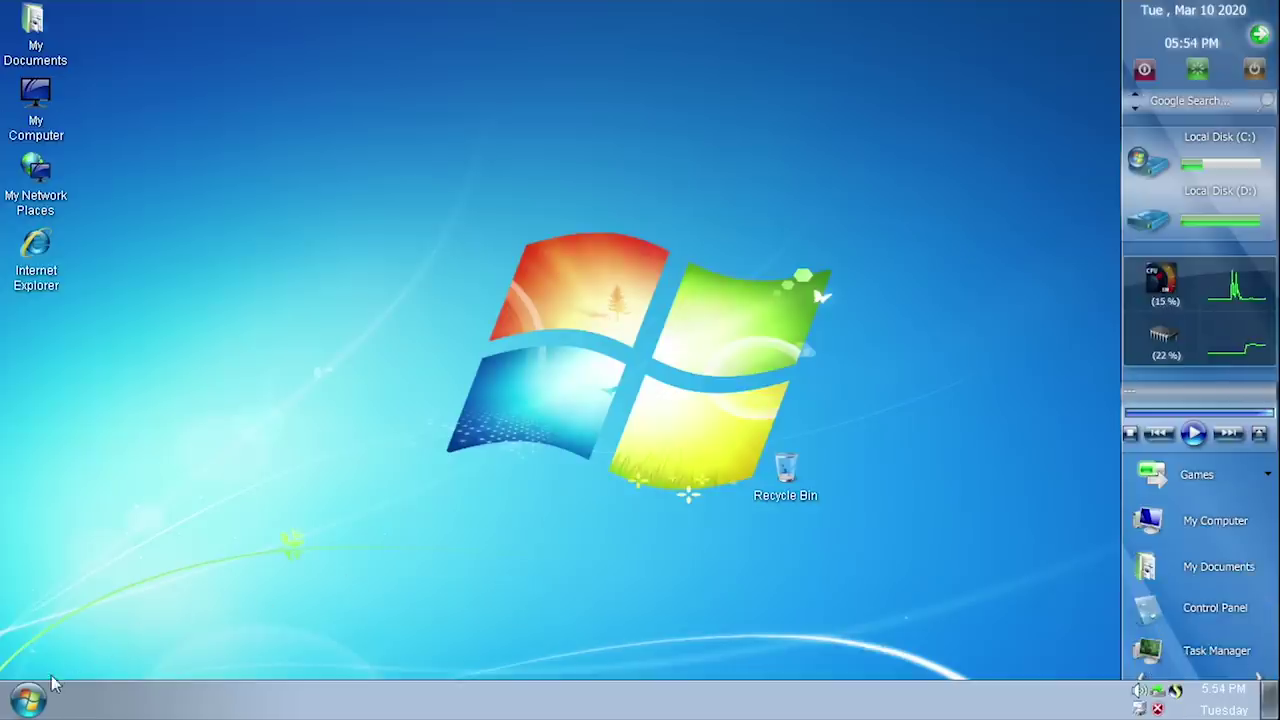
left_click(30, 698)
mouse_move(70, 633)
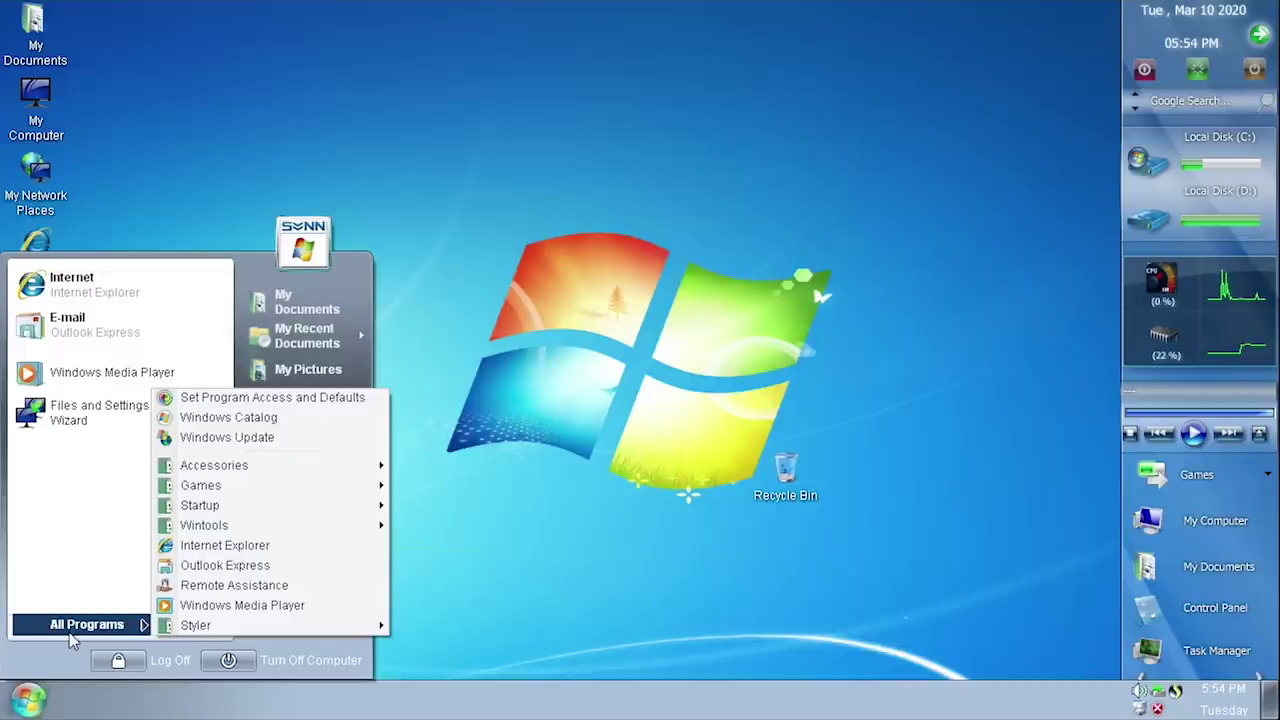
mouse_move(190, 628)
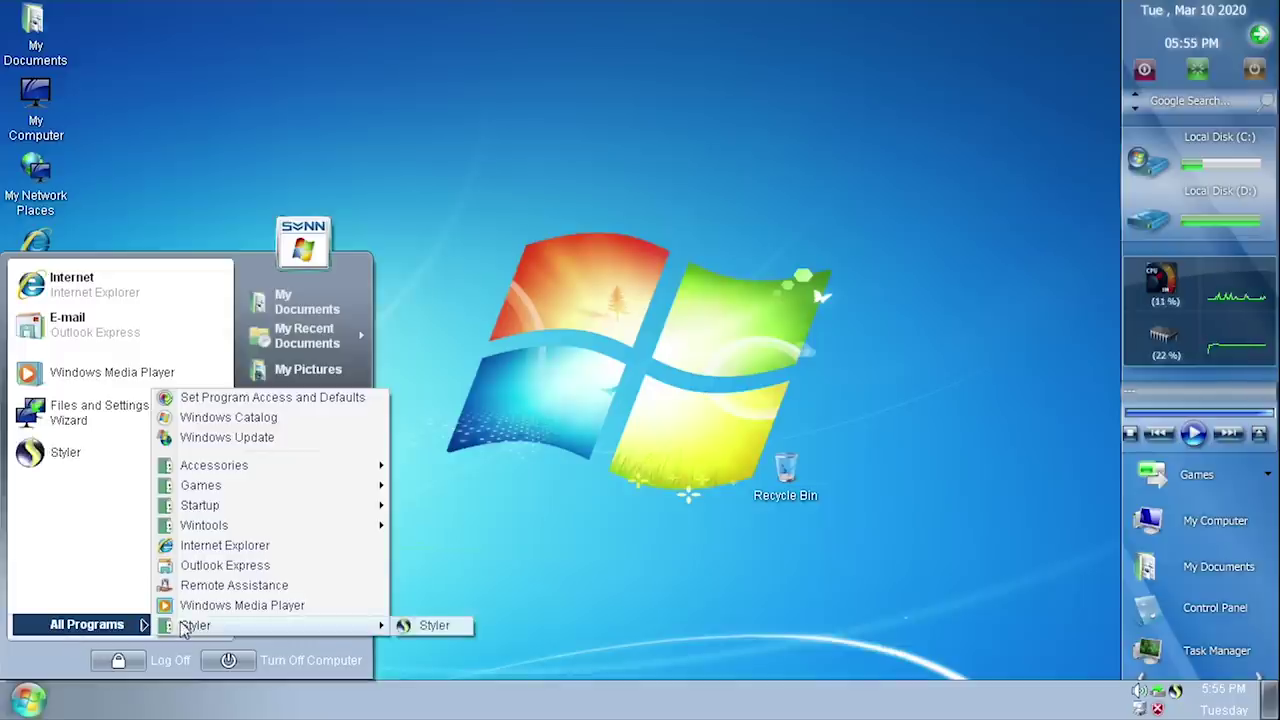
left_click(417, 623)
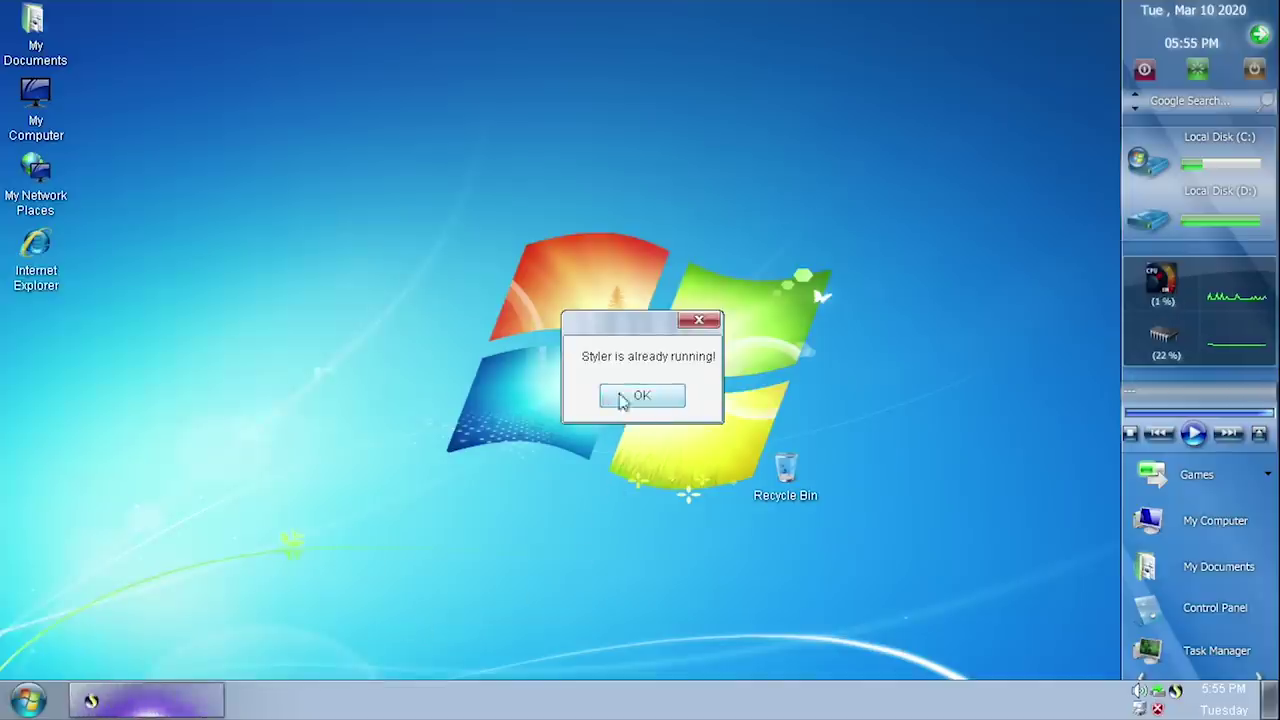
left_click(634, 395)
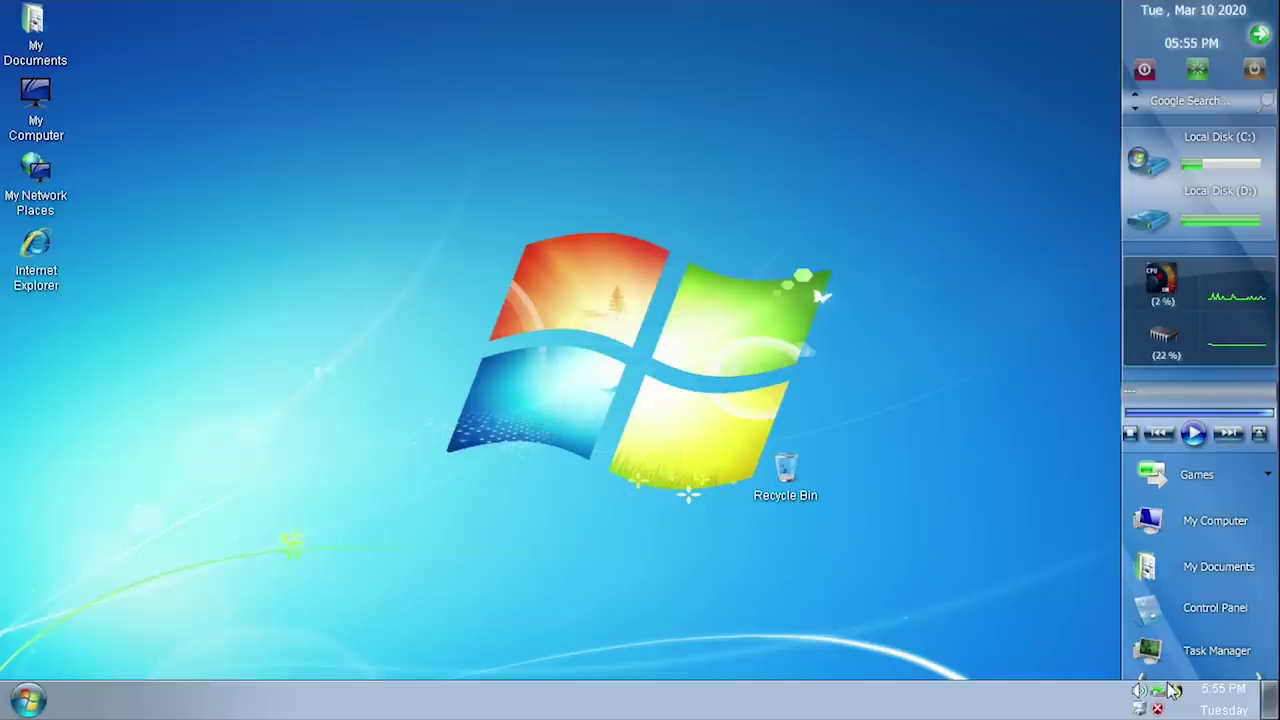
Browse the All Programs folders Styler, Wintools, Games, Startup and finally Accessories
left_click(28, 700)
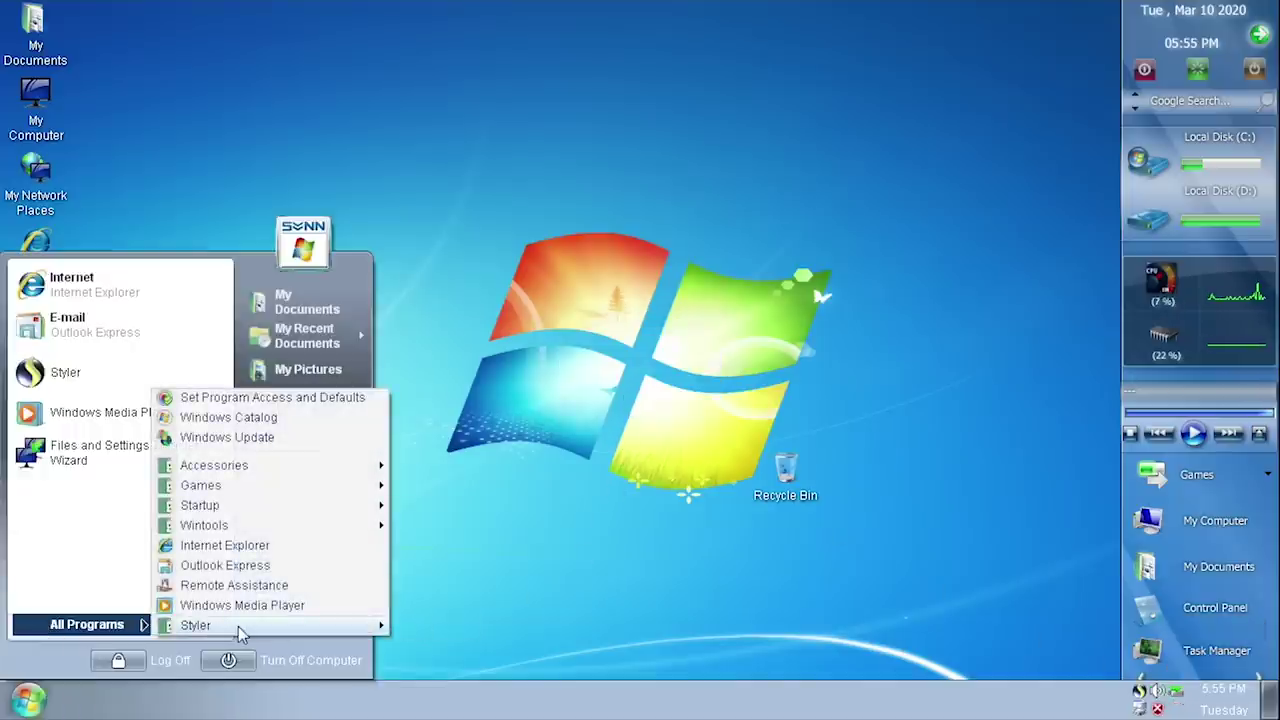
mouse_move(238, 628)
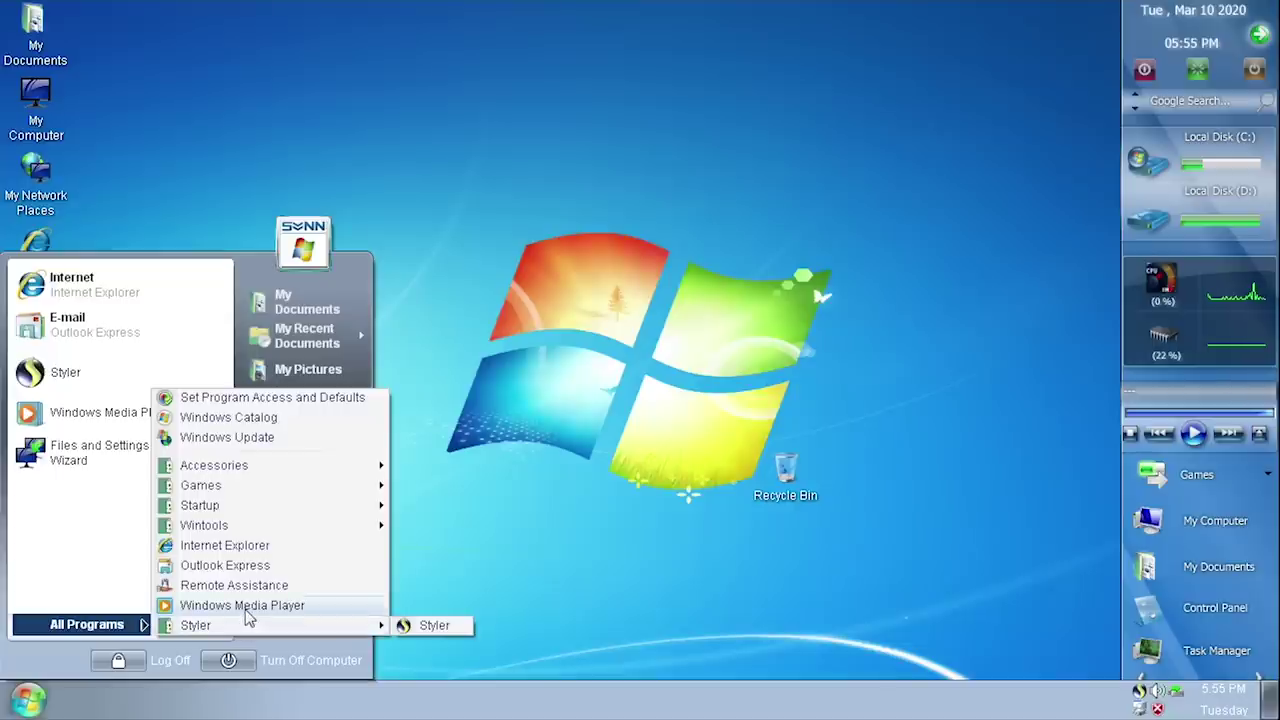
mouse_move(197, 530)
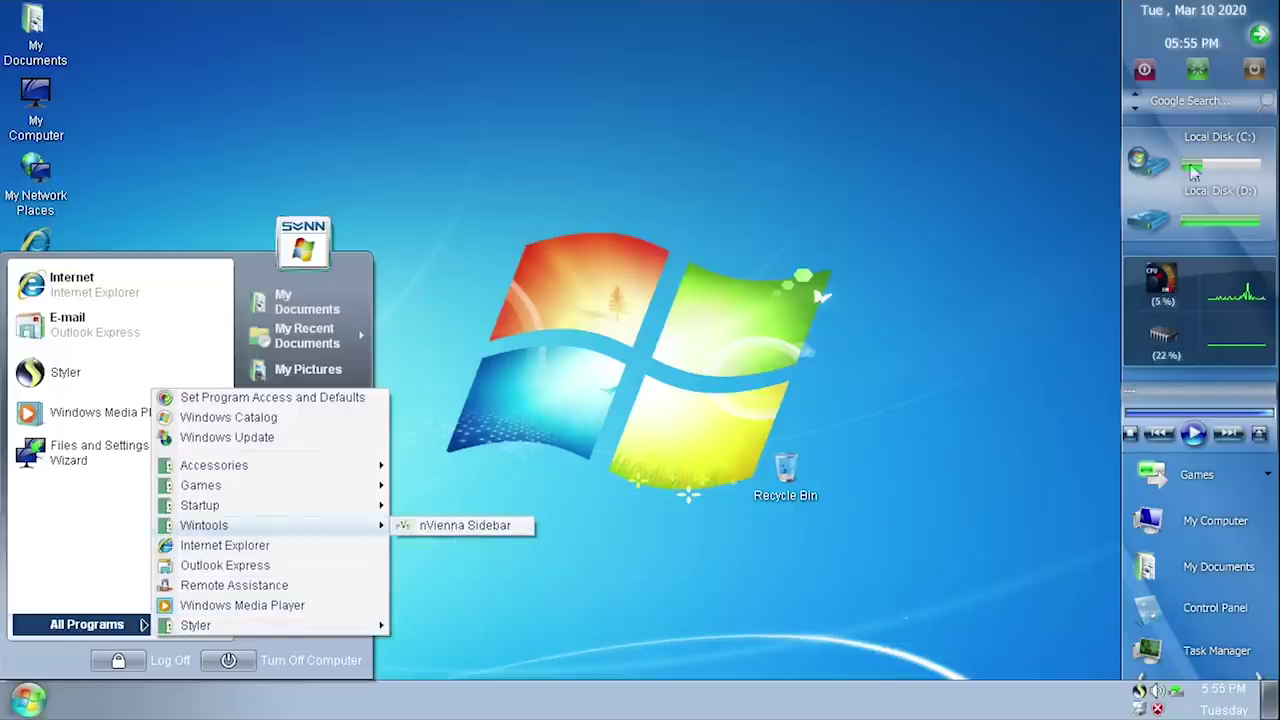
mouse_move(208, 474)
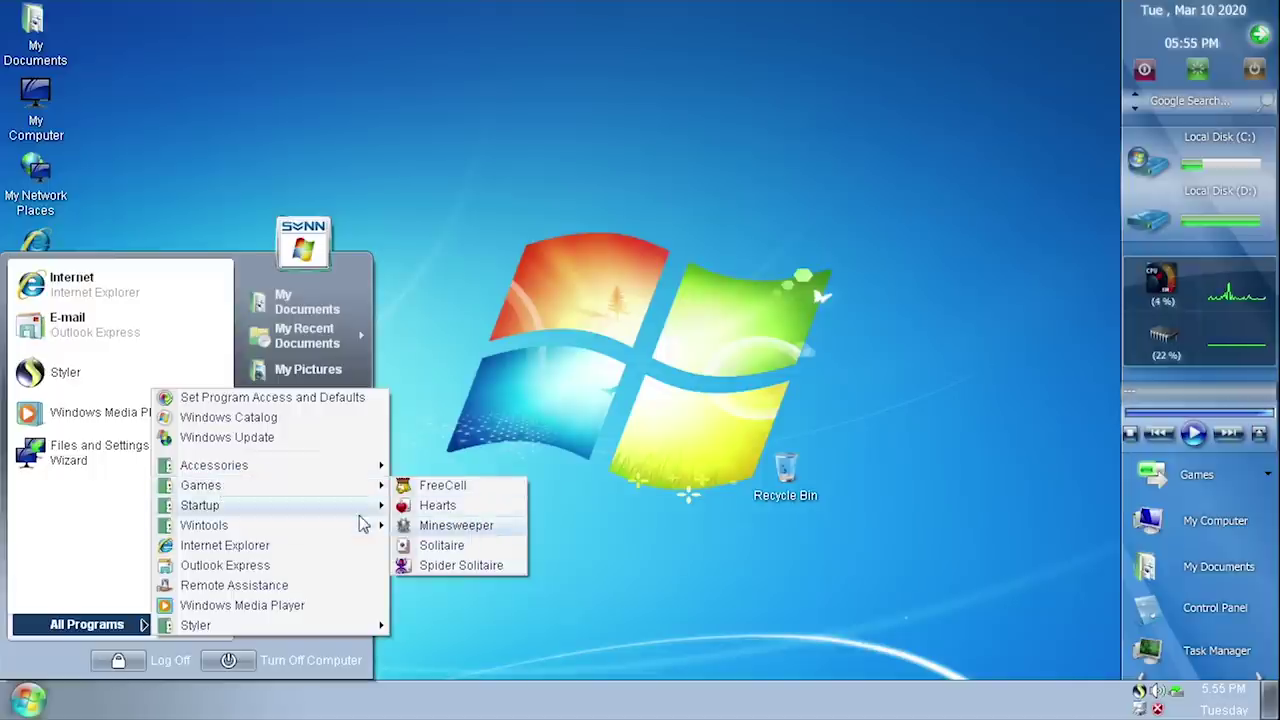
mouse_move(350, 510)
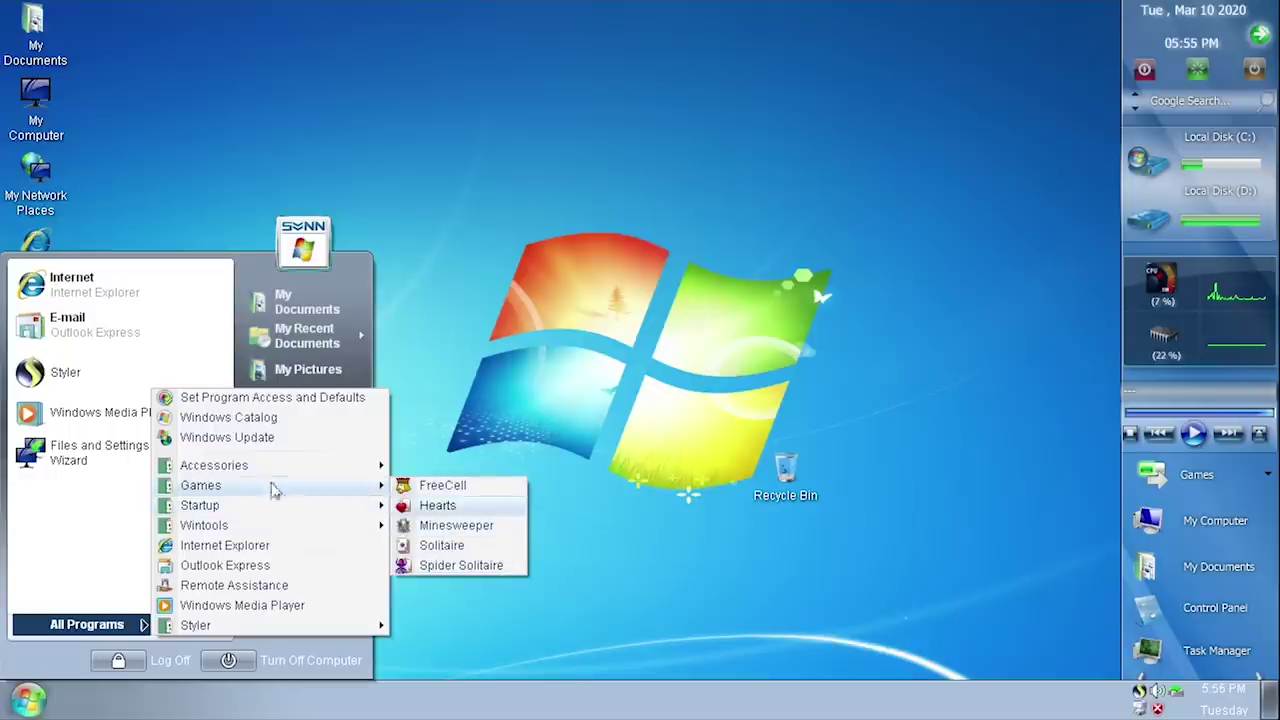
mouse_move(258, 470)
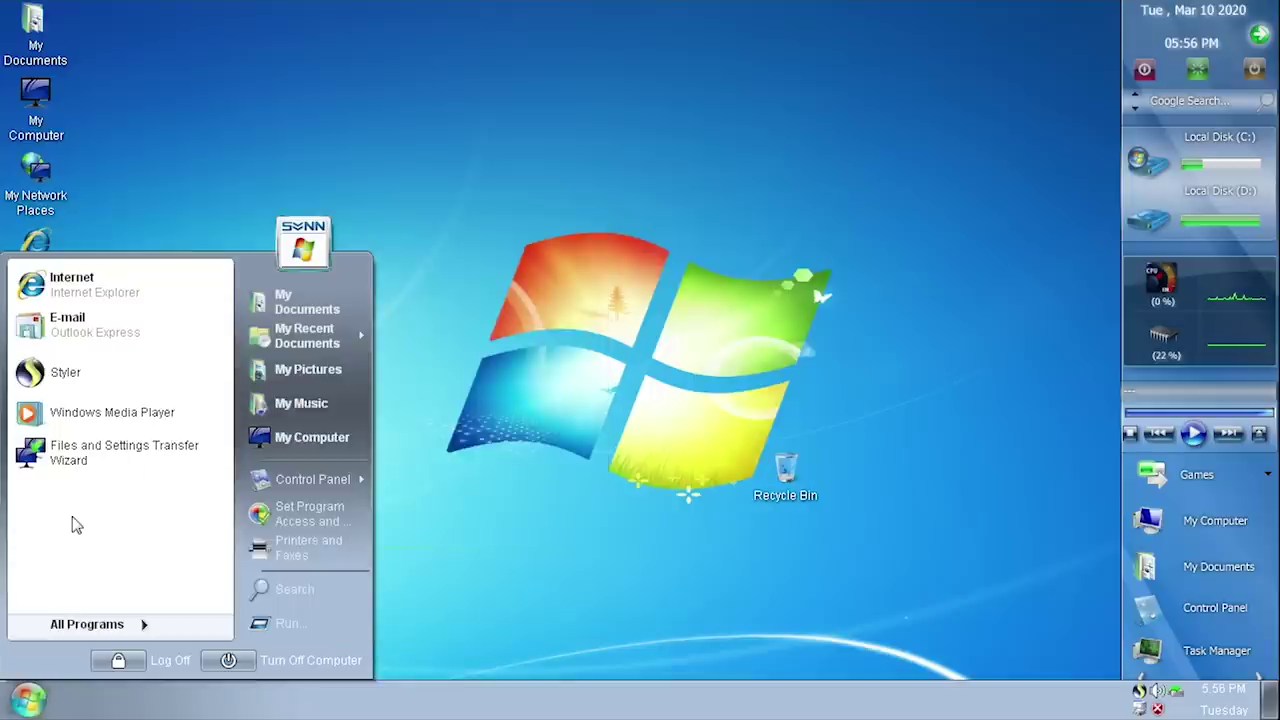
Bring up Control Panel's context menu in the Start menu and expand its cascading item list
left_click(77, 622)
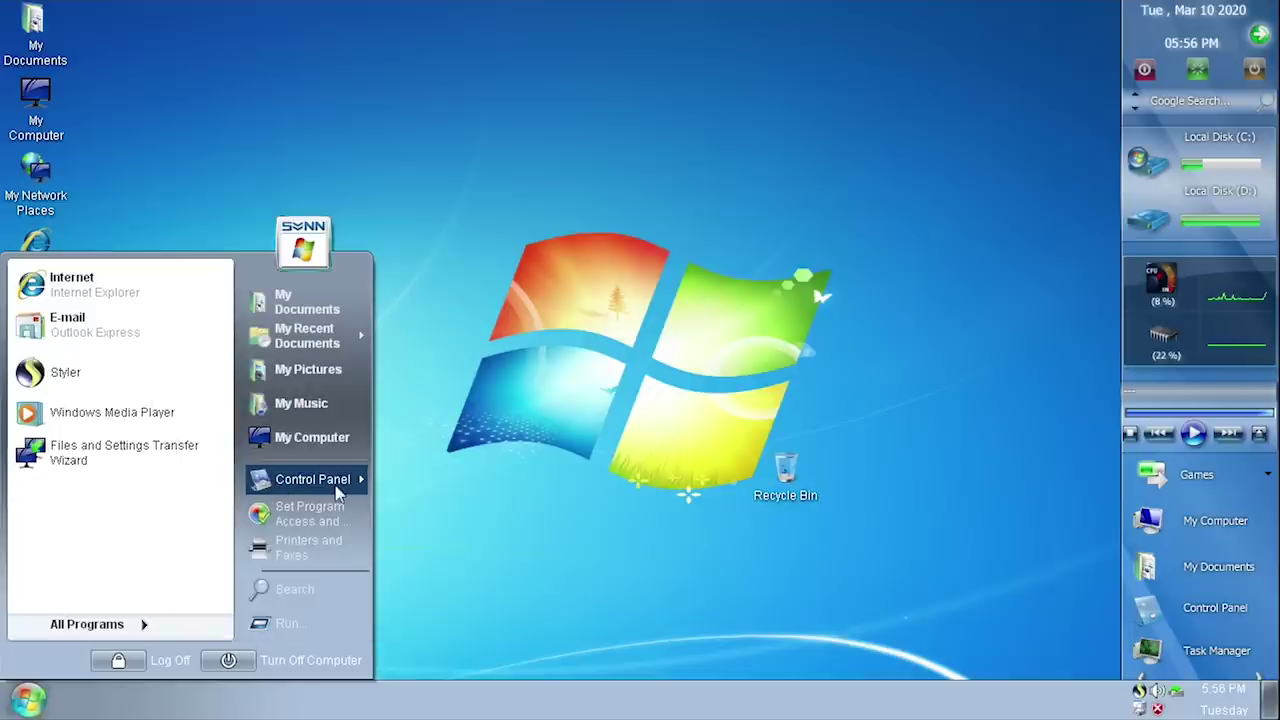
right_click(280, 487)
left_click(277, 487)
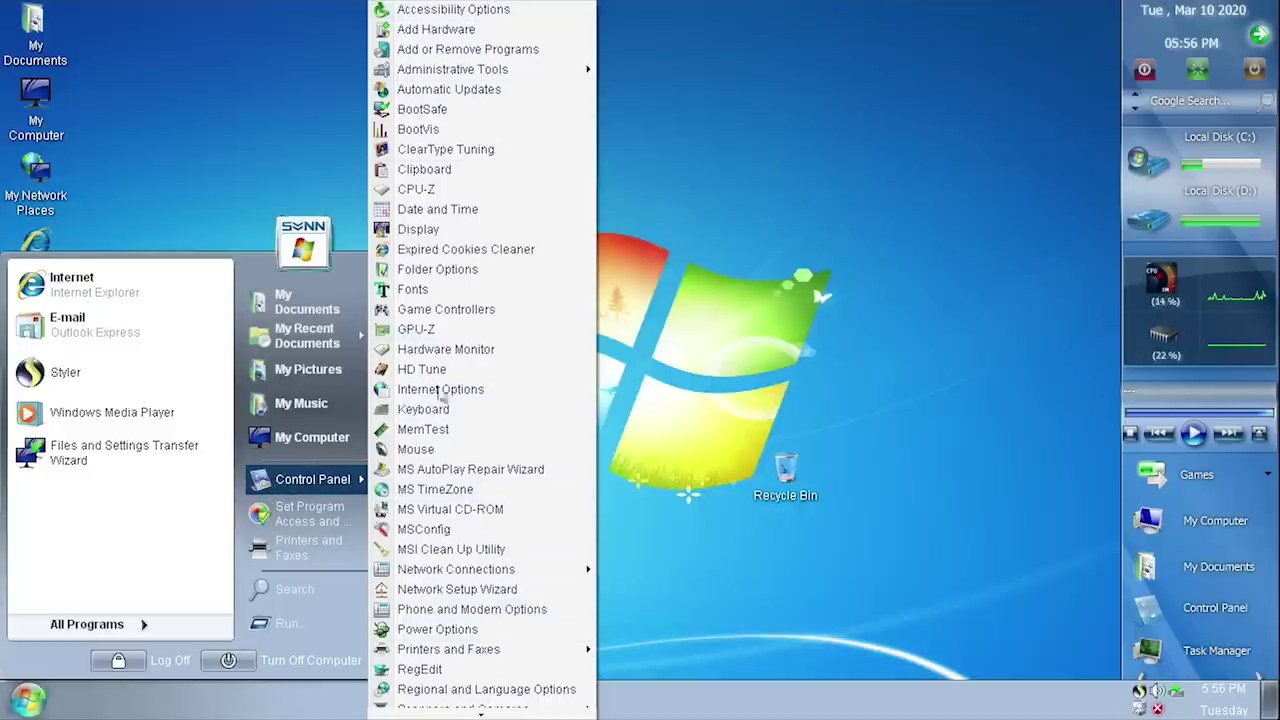
right_click(318, 487)
Open Control Panel maximized and check CPU-Z's Intel Core i7-7700K at 4.20 GHz
left_click(318, 497)
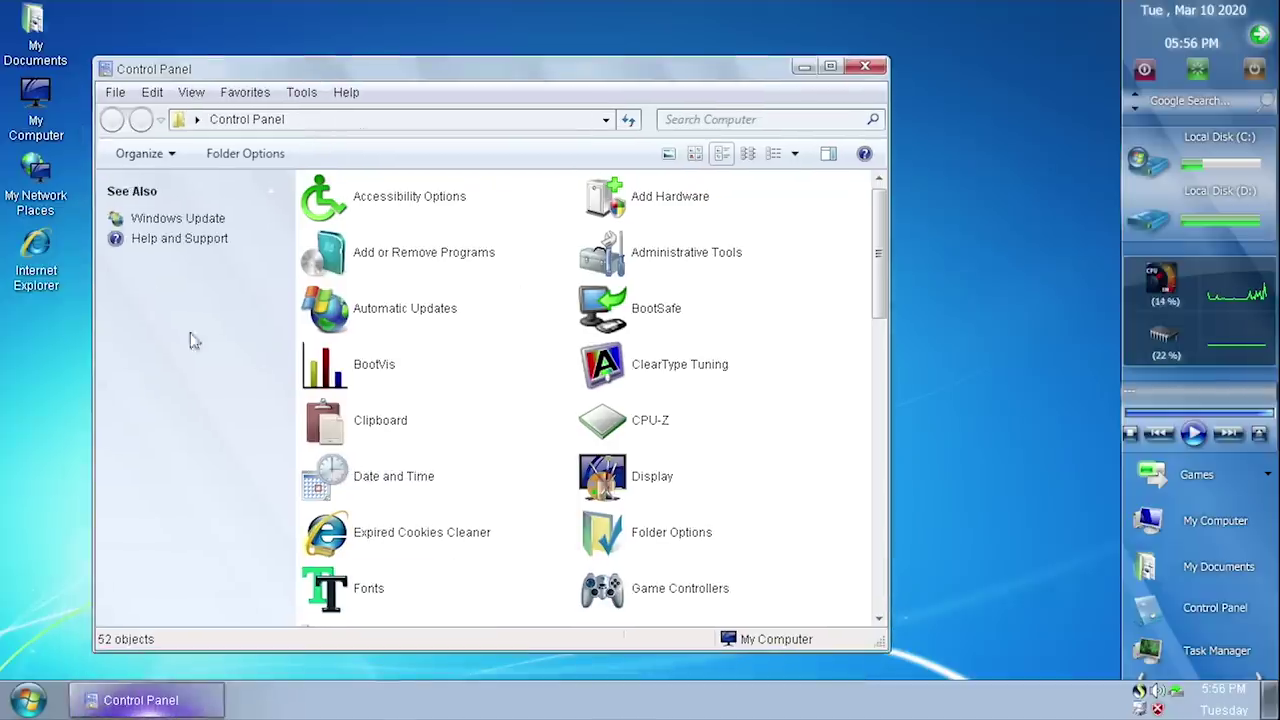
left_click_drag(885, 237, 814, 120)
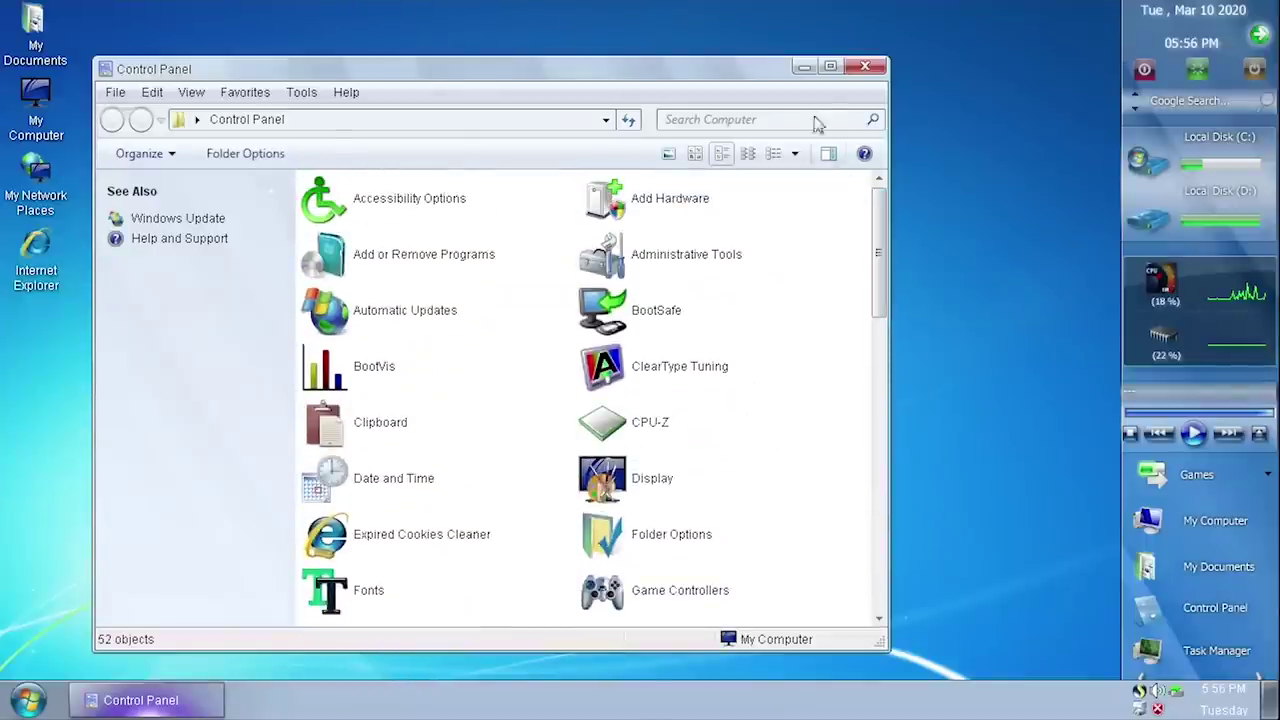
left_click(830, 67)
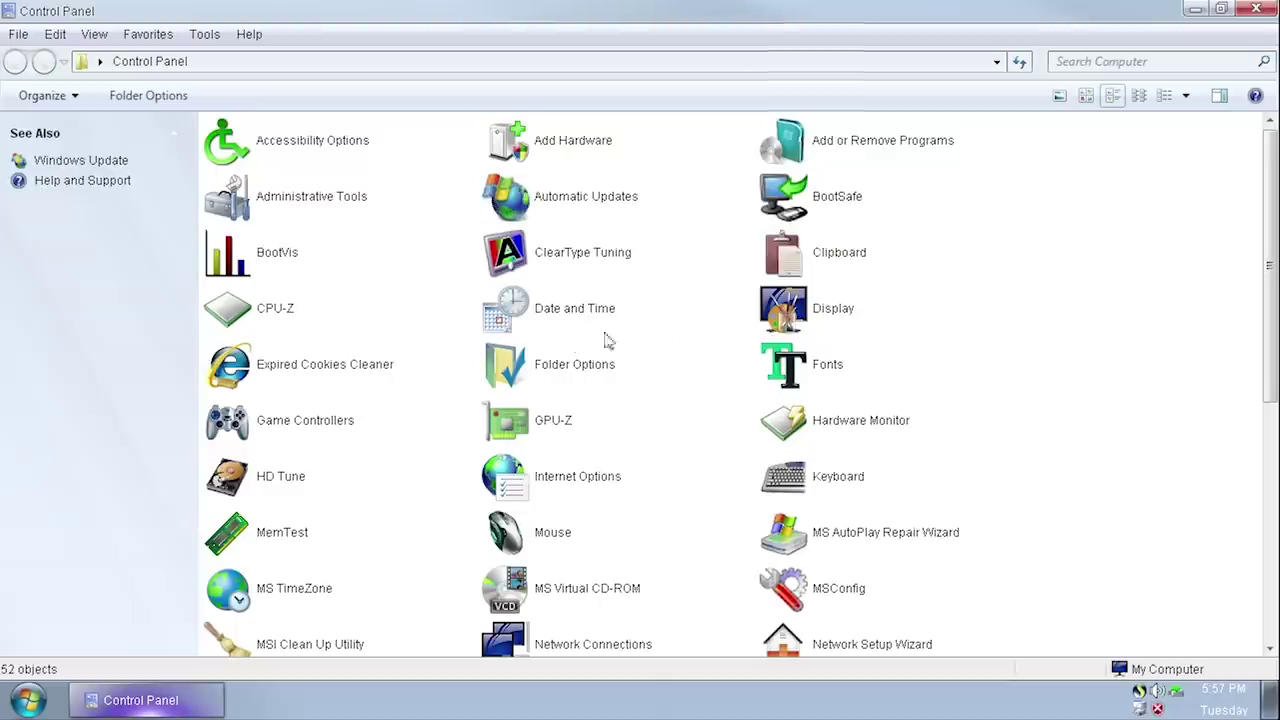
double_click(286, 317)
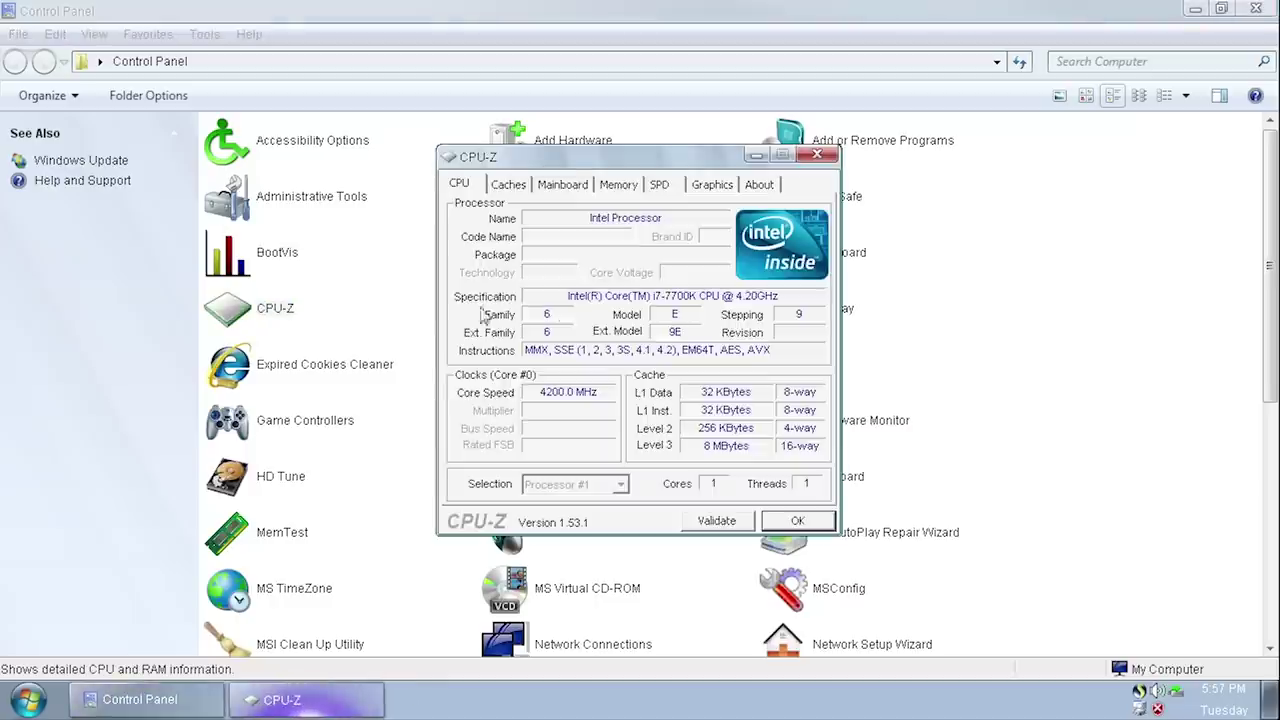
left_click(817, 154)
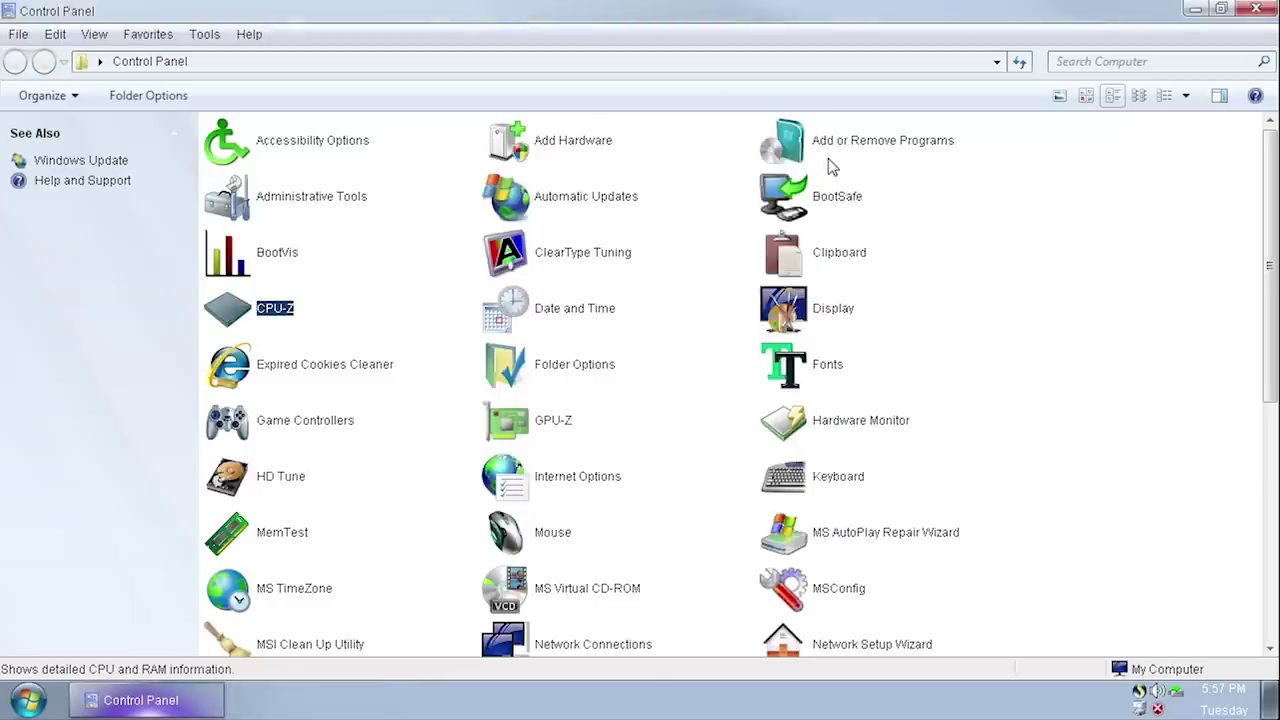
Read the descriptions of Hardware Monitor, GPU-Z, HD Tune and MemTest in Control Panel
scroll(551, 260, "down", 1)
left_click(790, 298)
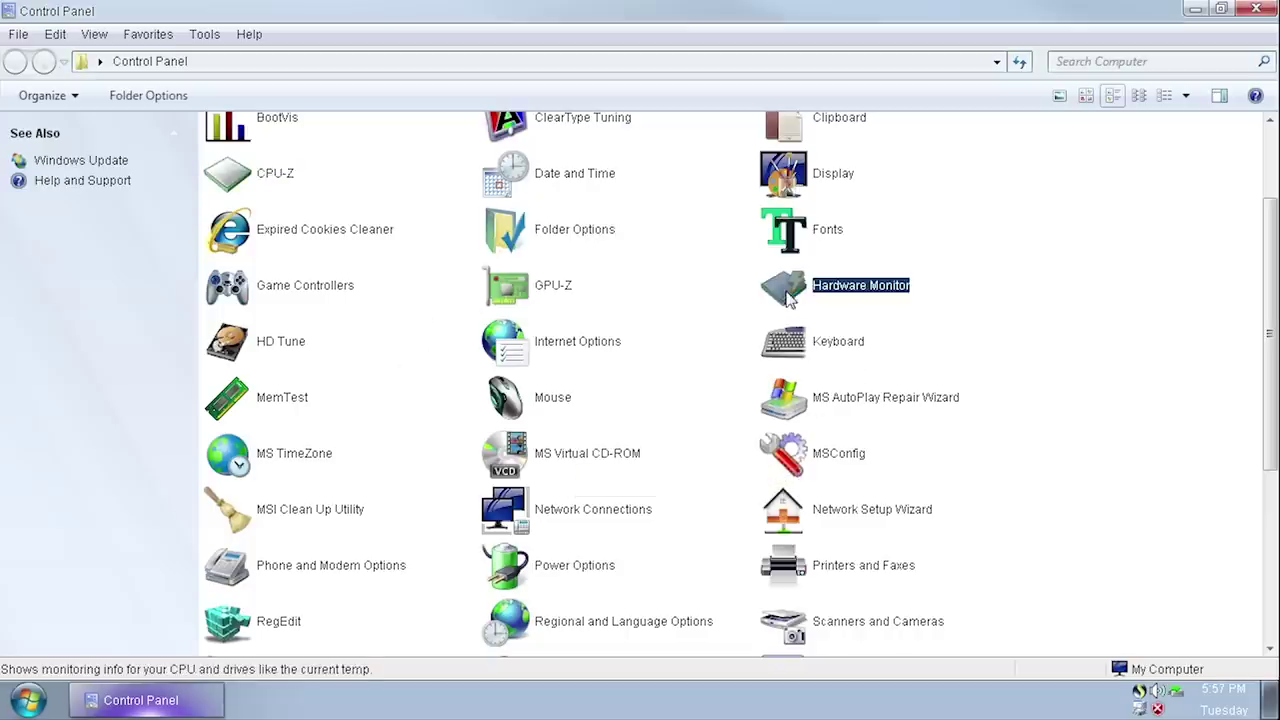
left_click(515, 290)
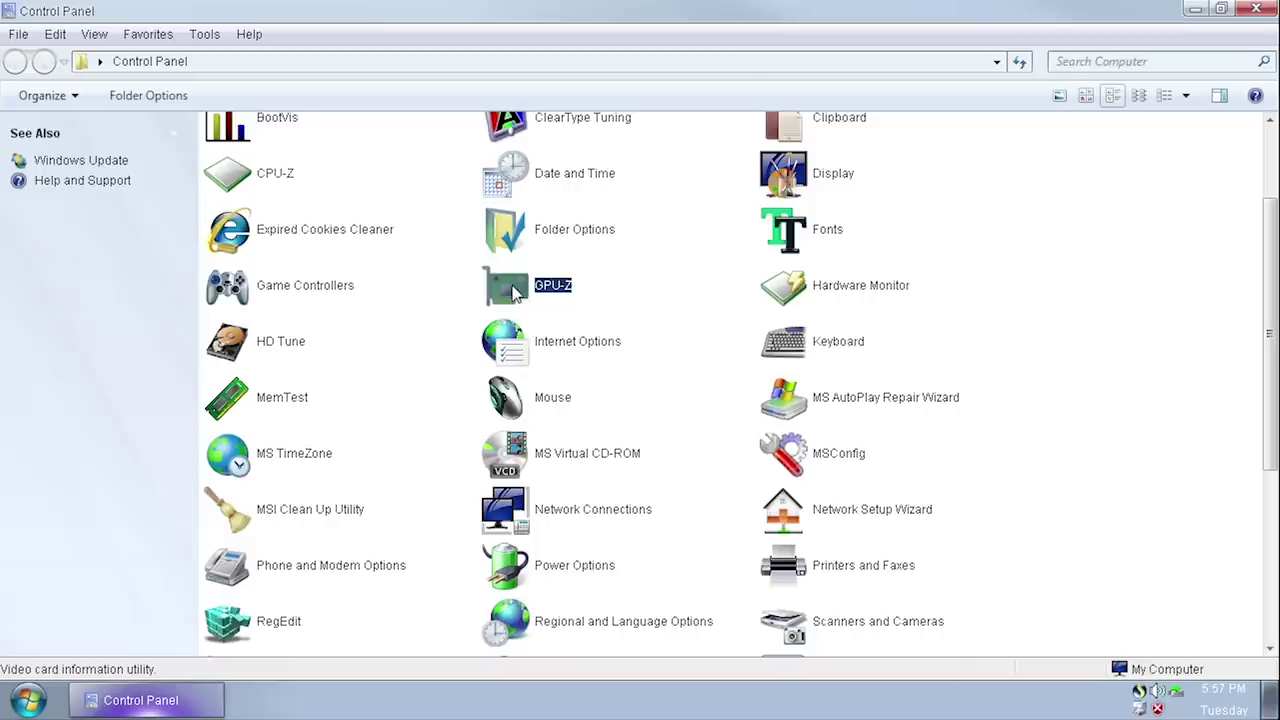
left_click(276, 343)
left_click(272, 395)
scroll(389, 423, "down", 2)
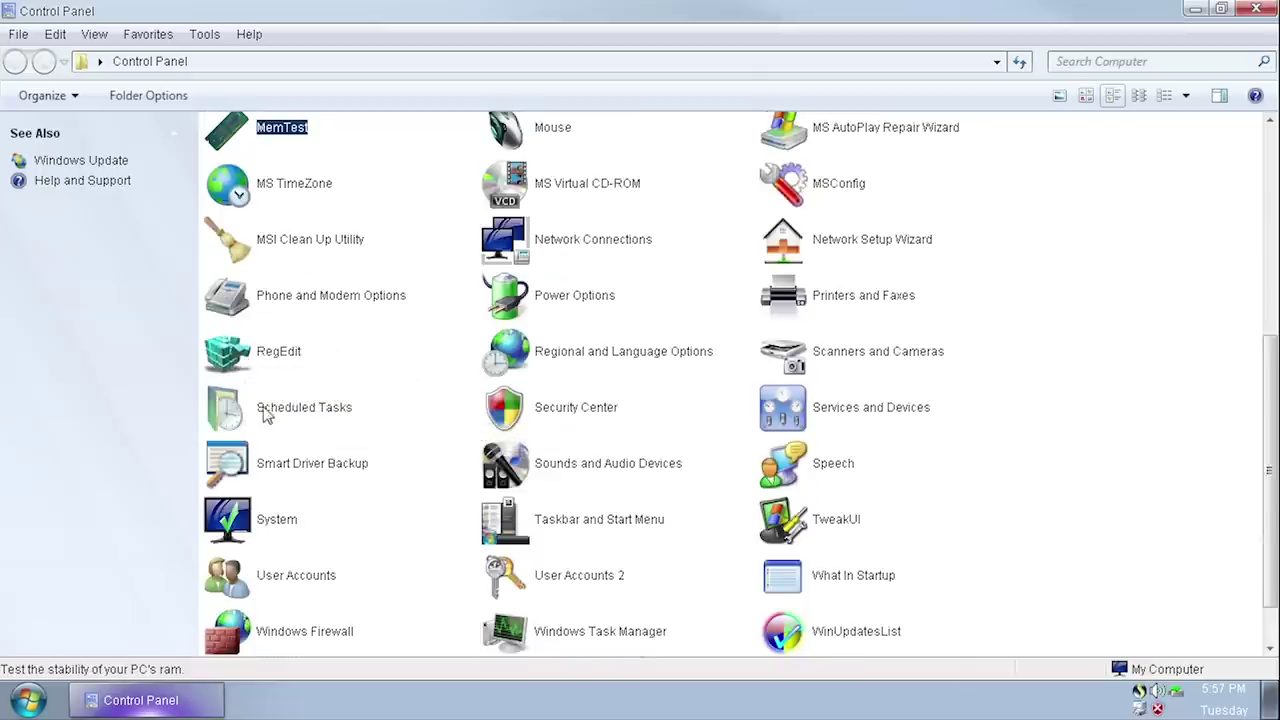
scroll(299, 418, "down", 1)
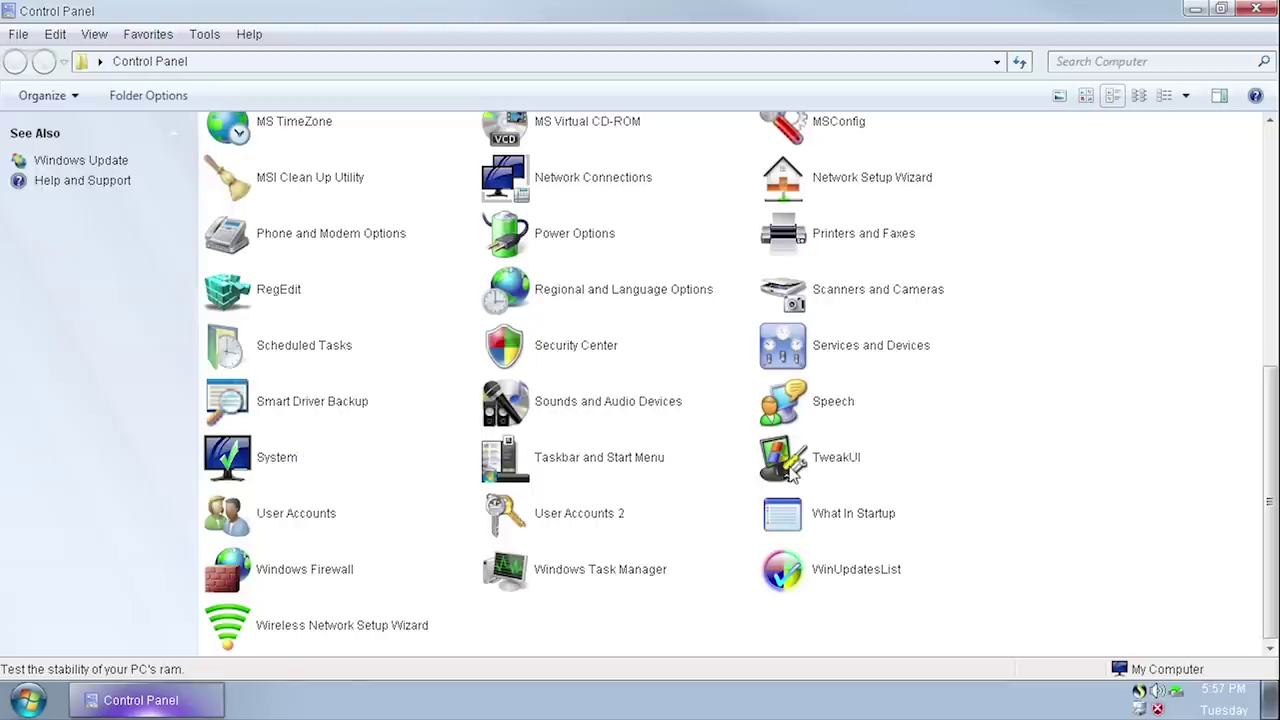
double_click(787, 466)
left_click_drag(145, 51, 425, 184)
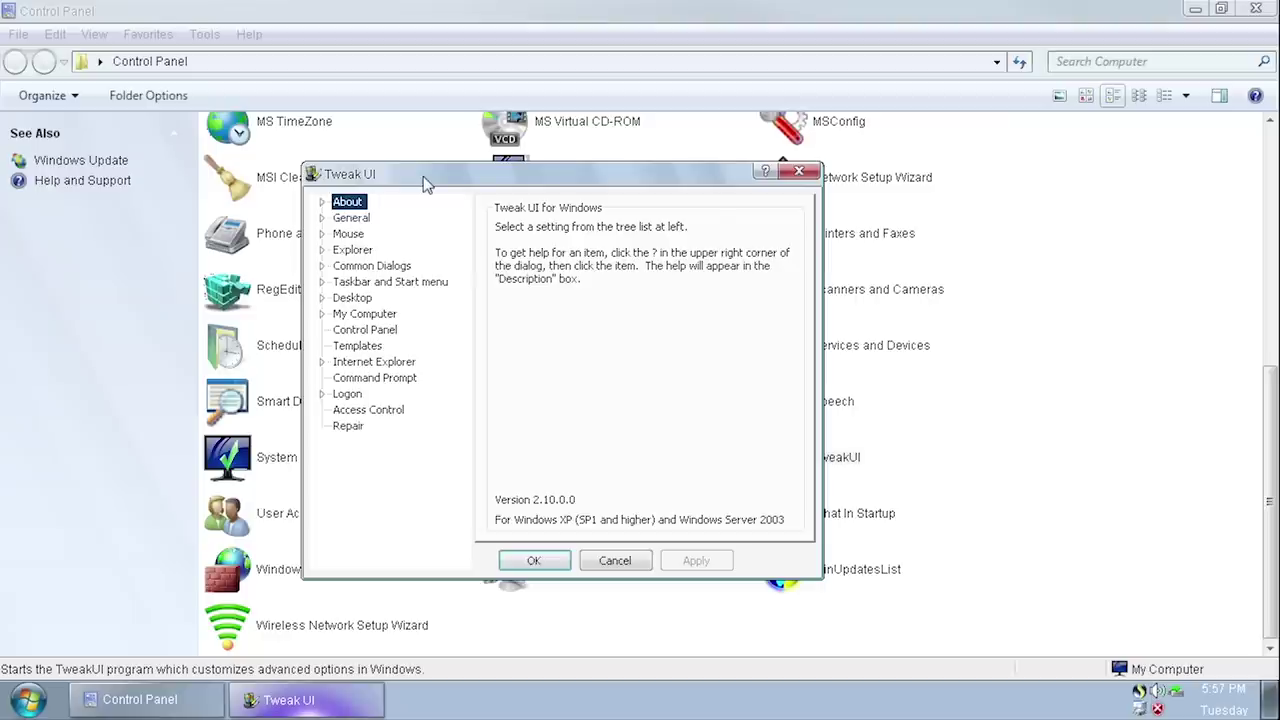
left_click(799, 171)
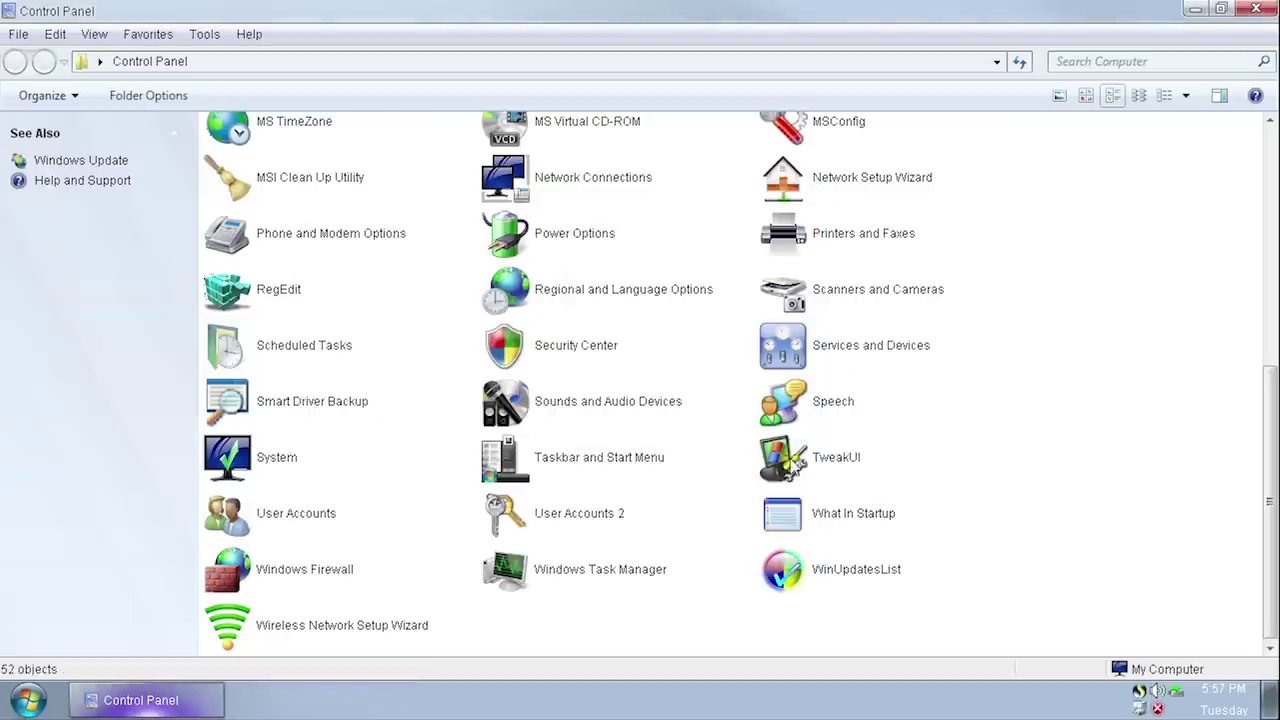
left_click(28, 700)
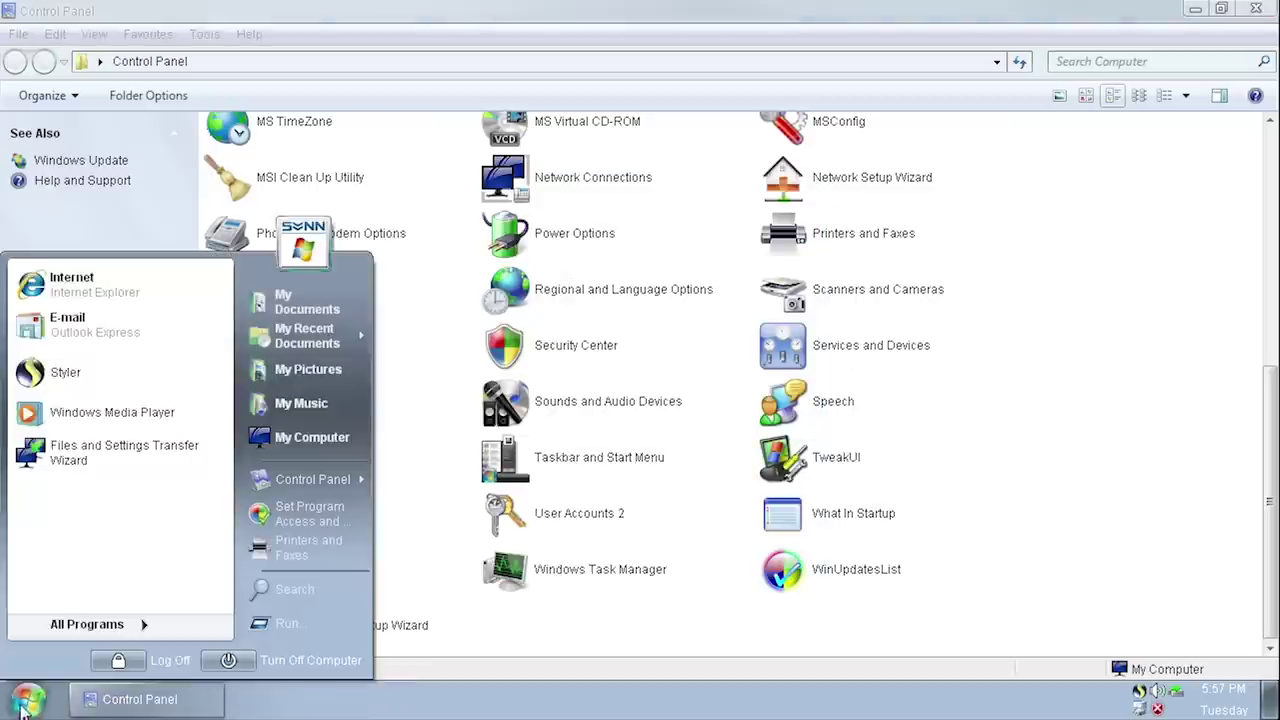
left_click(573, 607)
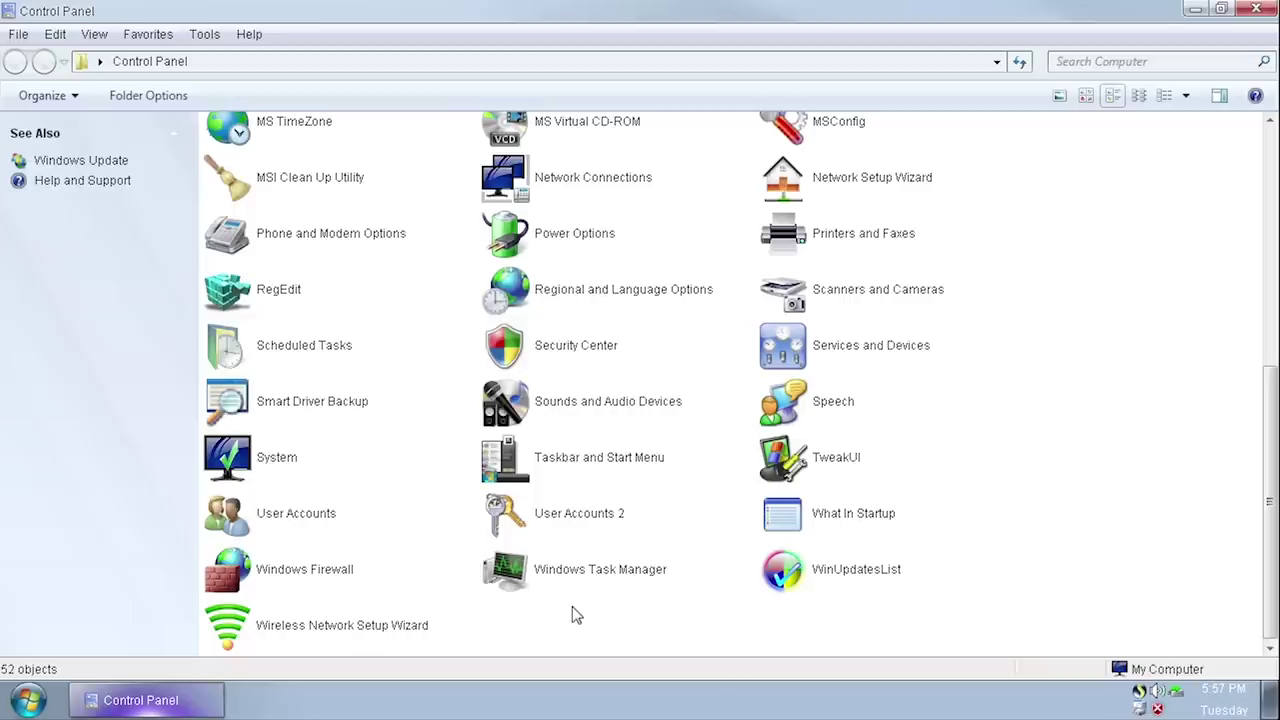
scroll(572, 606, "up", 5)
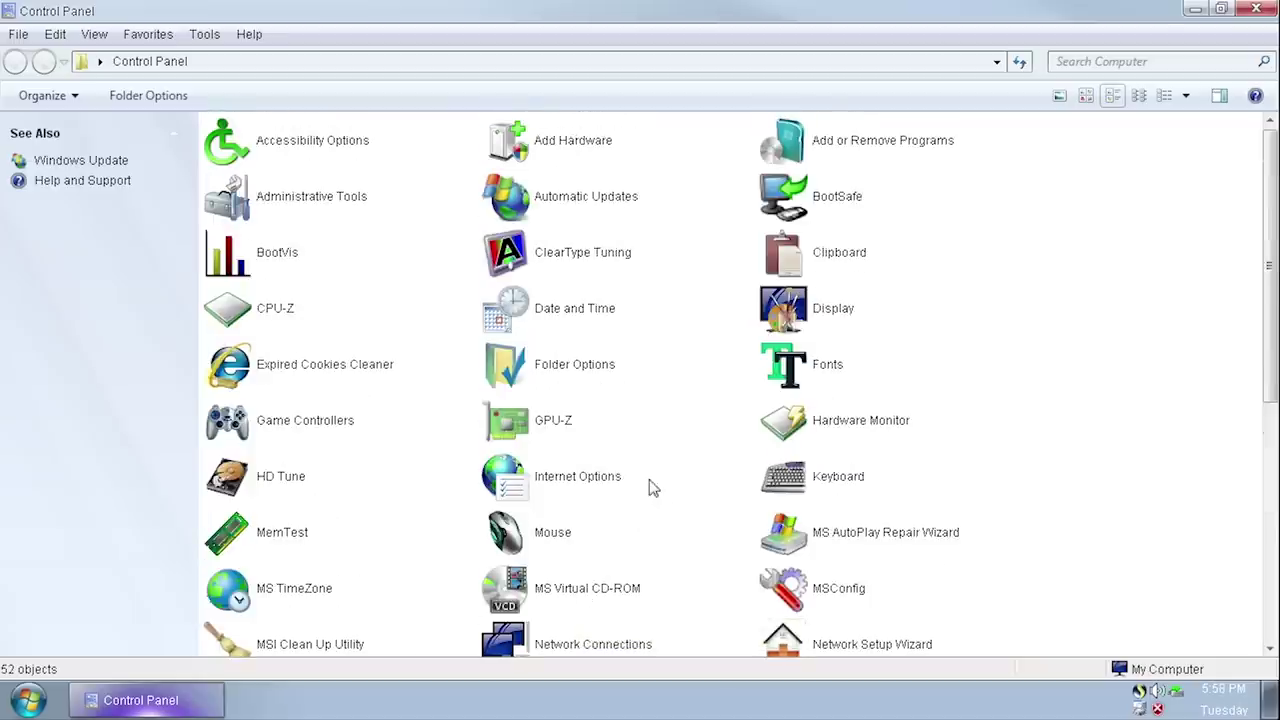
scroll(583, 529, "down", 5)
scroll(583, 529, "up", 5)
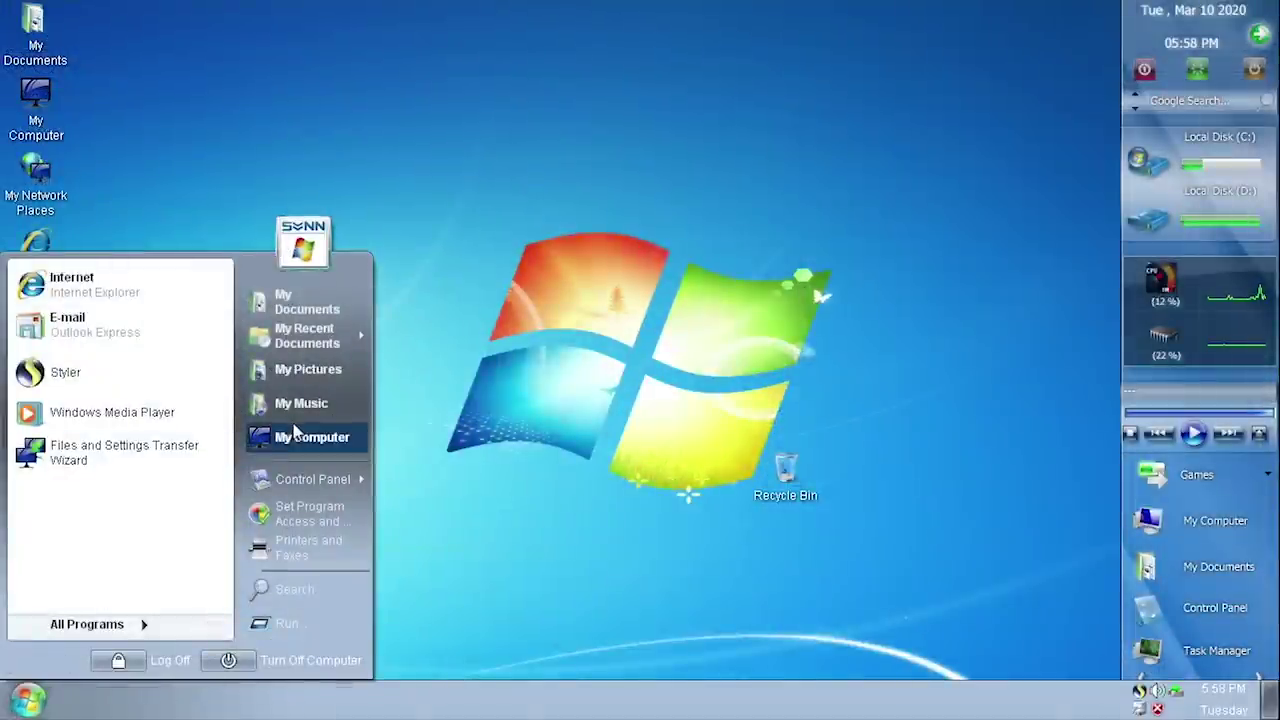
Open My Computer and view Local Disk (C:) details: 7.27 GB free of 9.98 GB
left_click(309, 437)
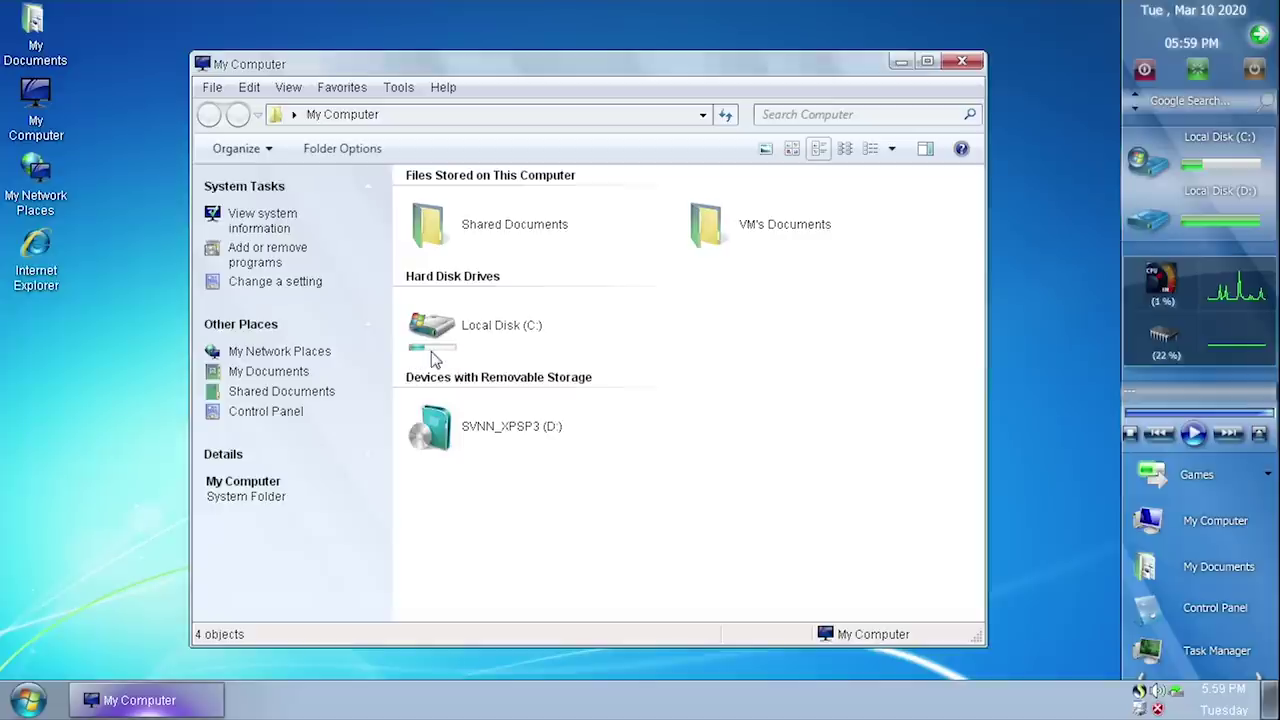
mouse_move(432, 353)
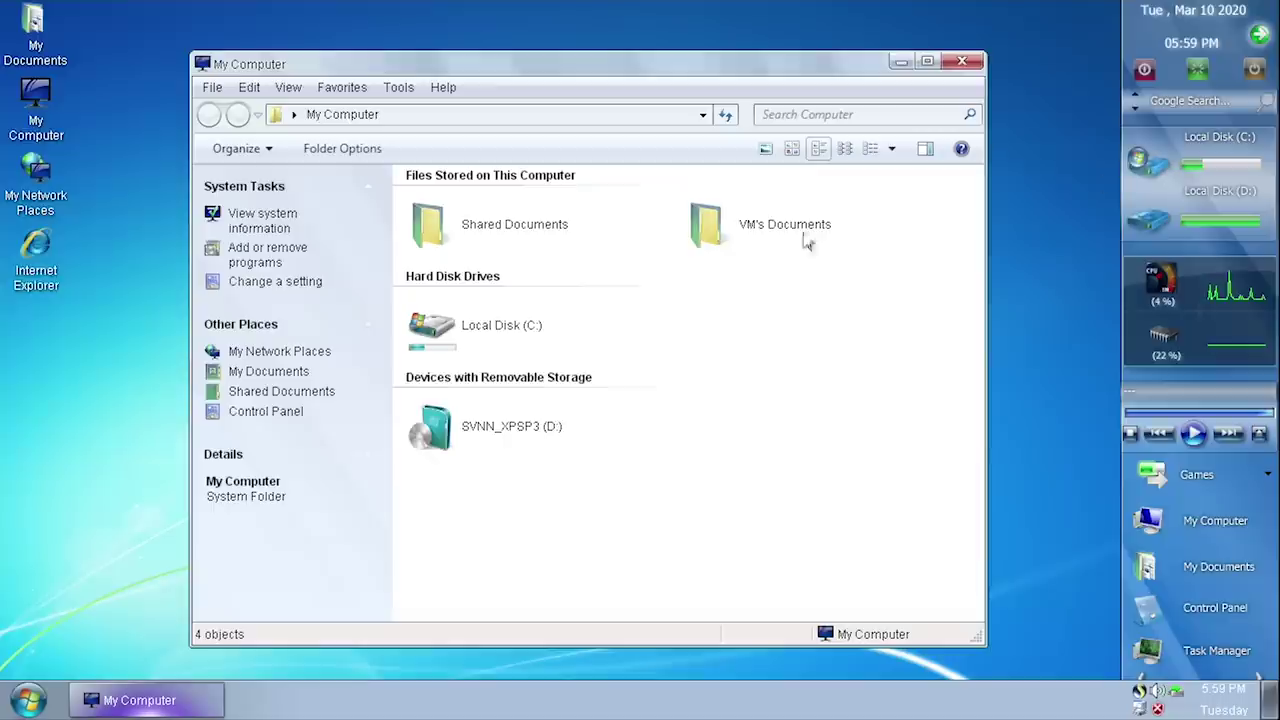
left_click(443, 337)
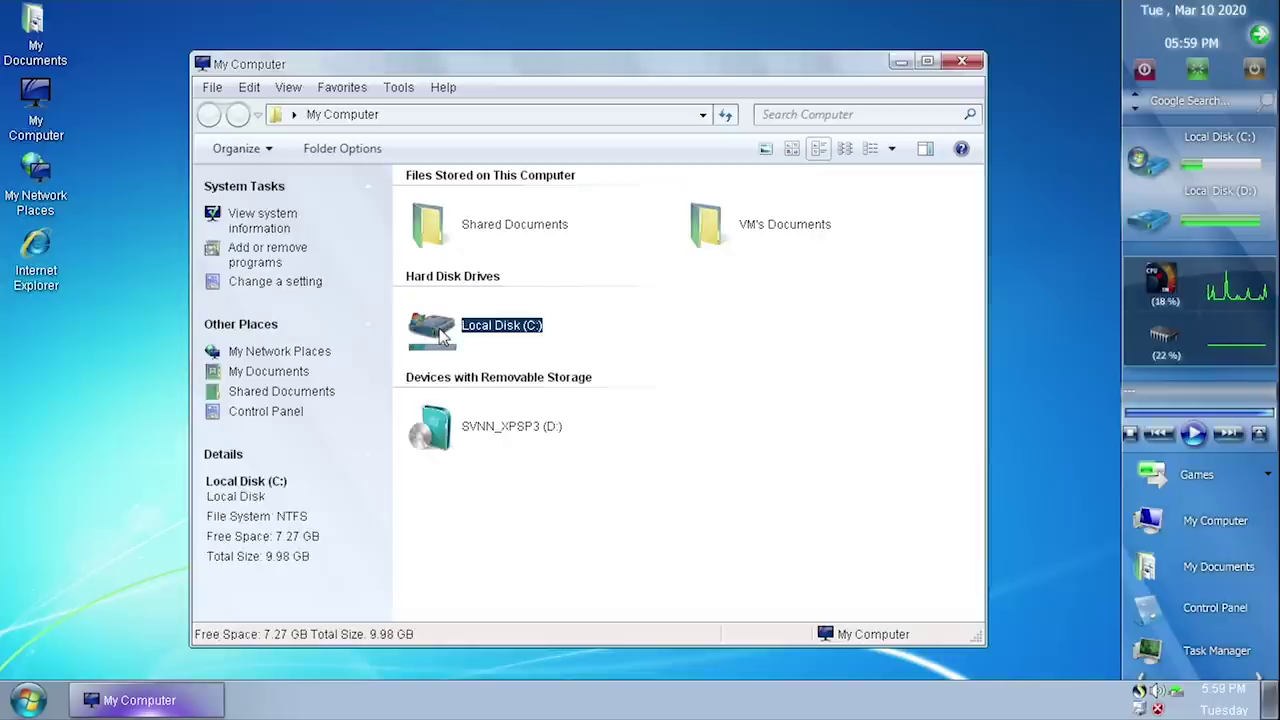
left_click(416, 355)
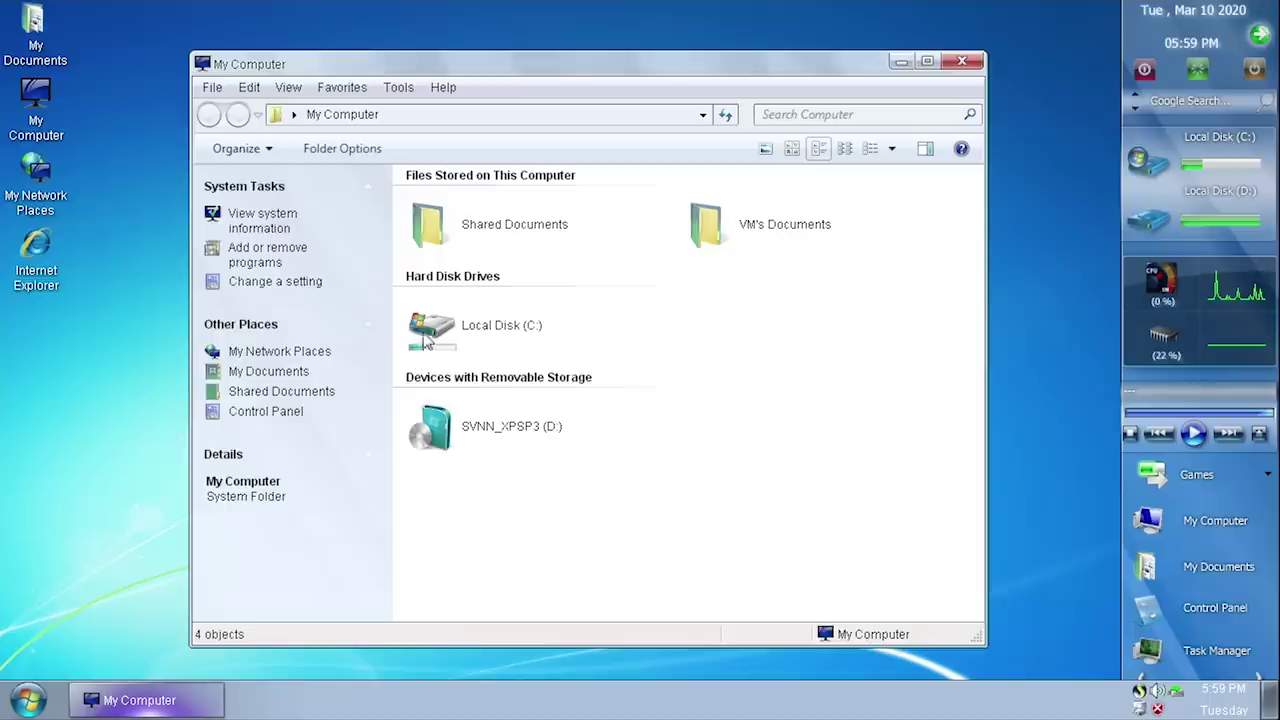
left_click(436, 322)
right_click(438, 323)
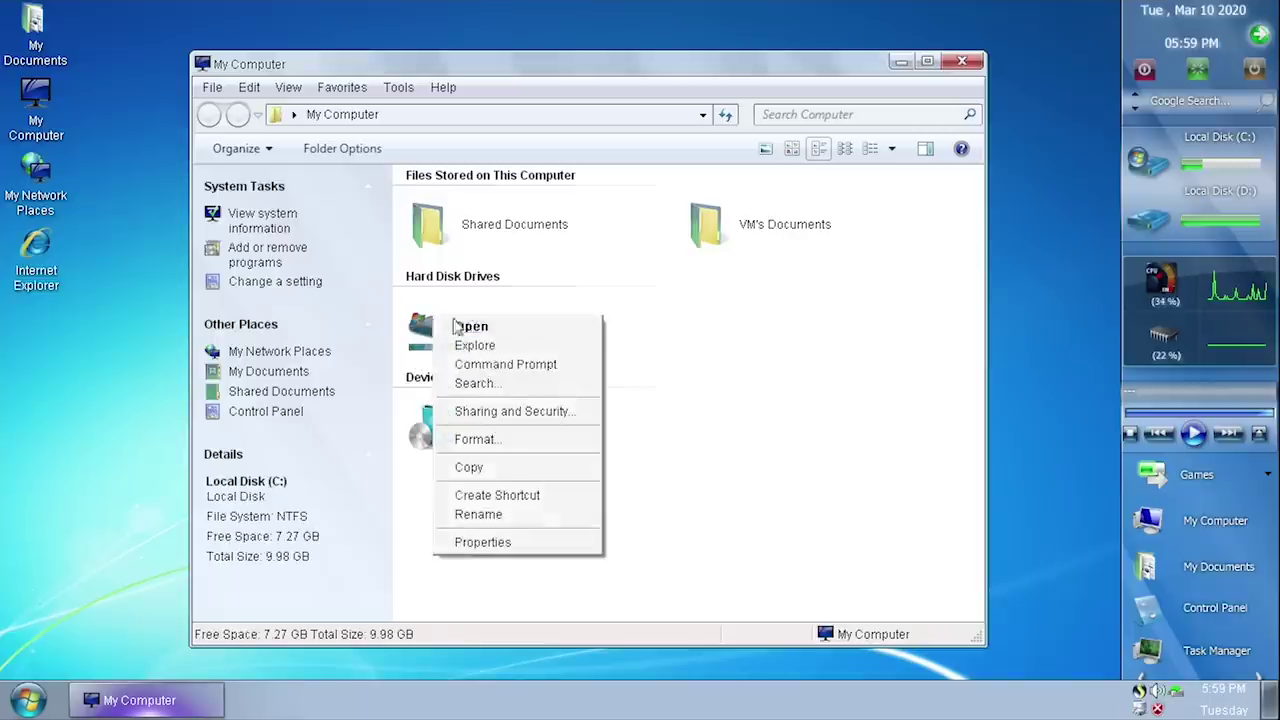
left_click(481, 539)
left_click_drag(517, 231, 422, 177)
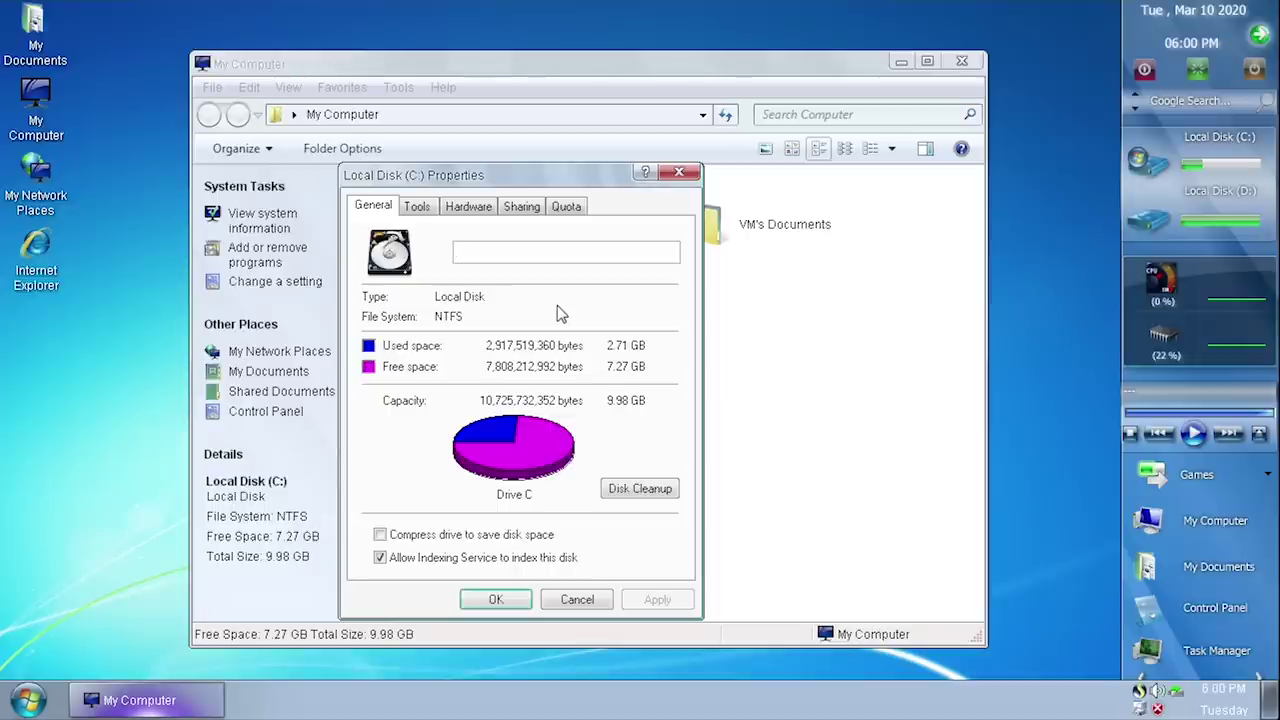
left_click(678, 173)
Open Local Disk (C:), then open its WINDOWS folder
left_click(623, 346)
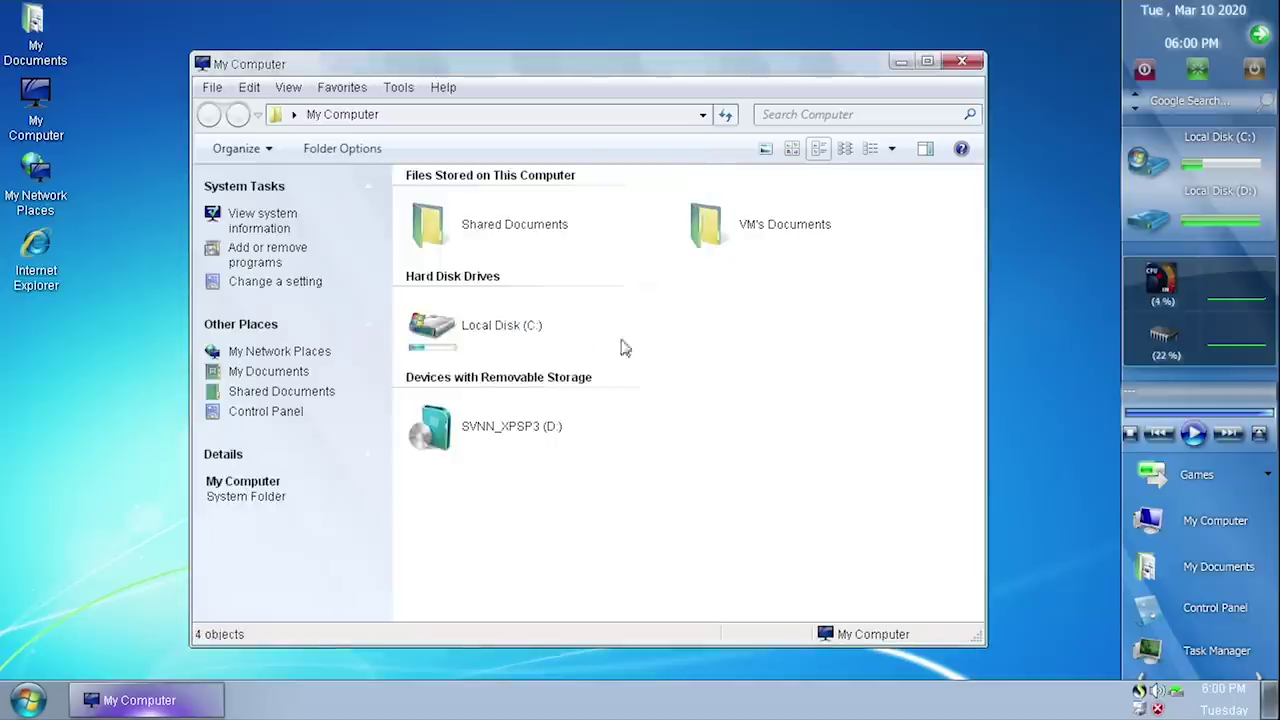
left_click(433, 328)
double_click(433, 328)
left_click_drag(417, 305, 710, 288)
double_click(705, 250)
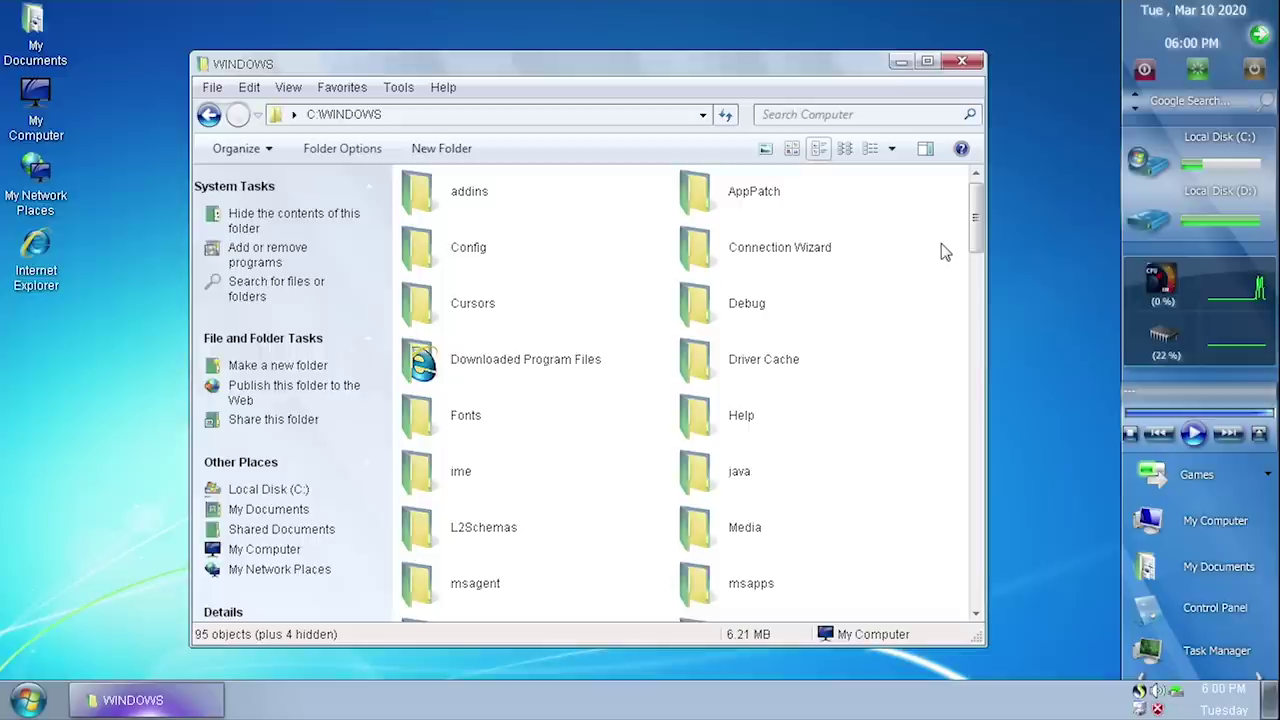
Select the Driver Cache folder and briefly show the Start menu before returning to the folder
left_click(885, 350)
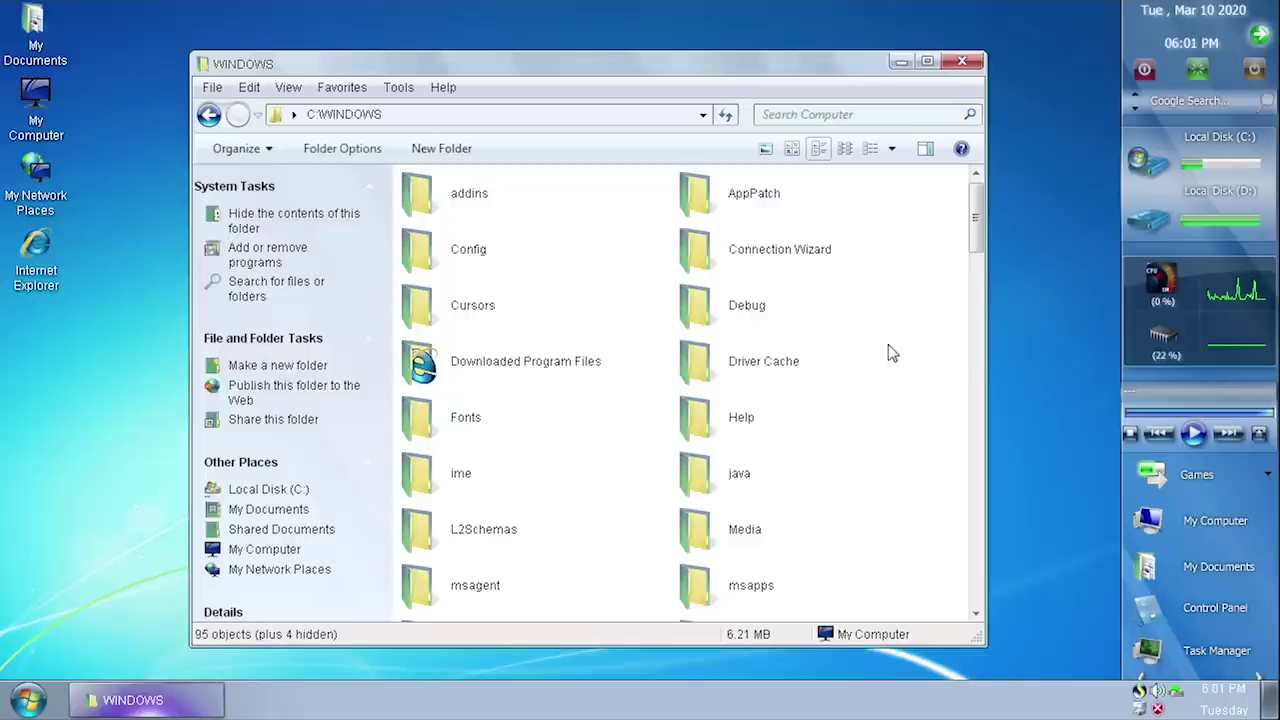
mouse_move(706, 368)
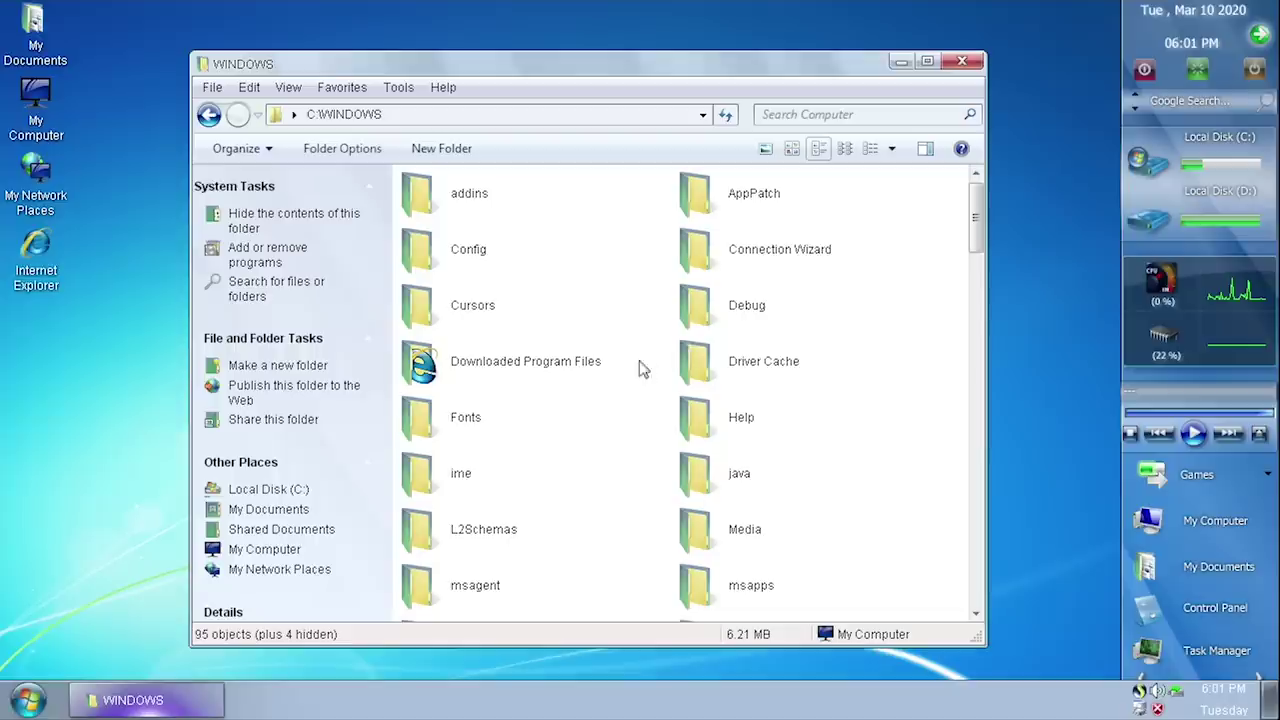
left_click(22, 702)
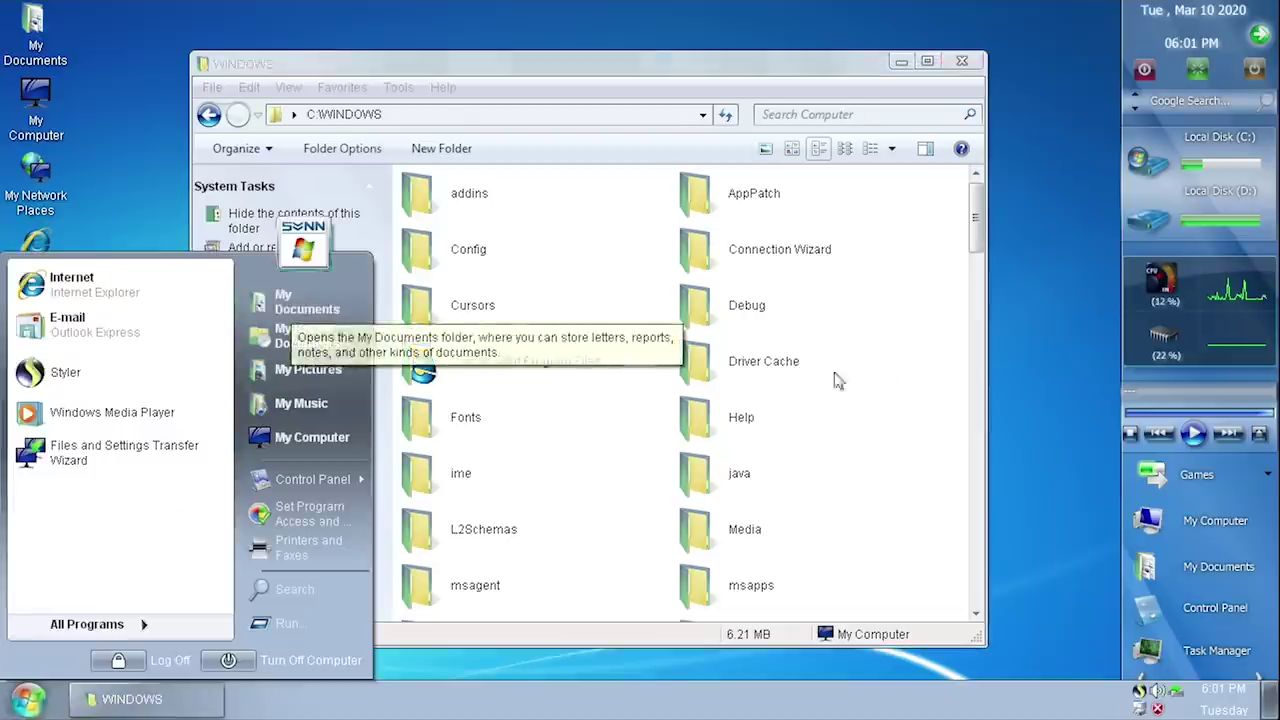
left_click(902, 366)
Scroll through the WINDOWS files, selecting explorer and regedit to read their details
scroll(903, 370, "down", 10)
scroll(810, 410, "down", 3)
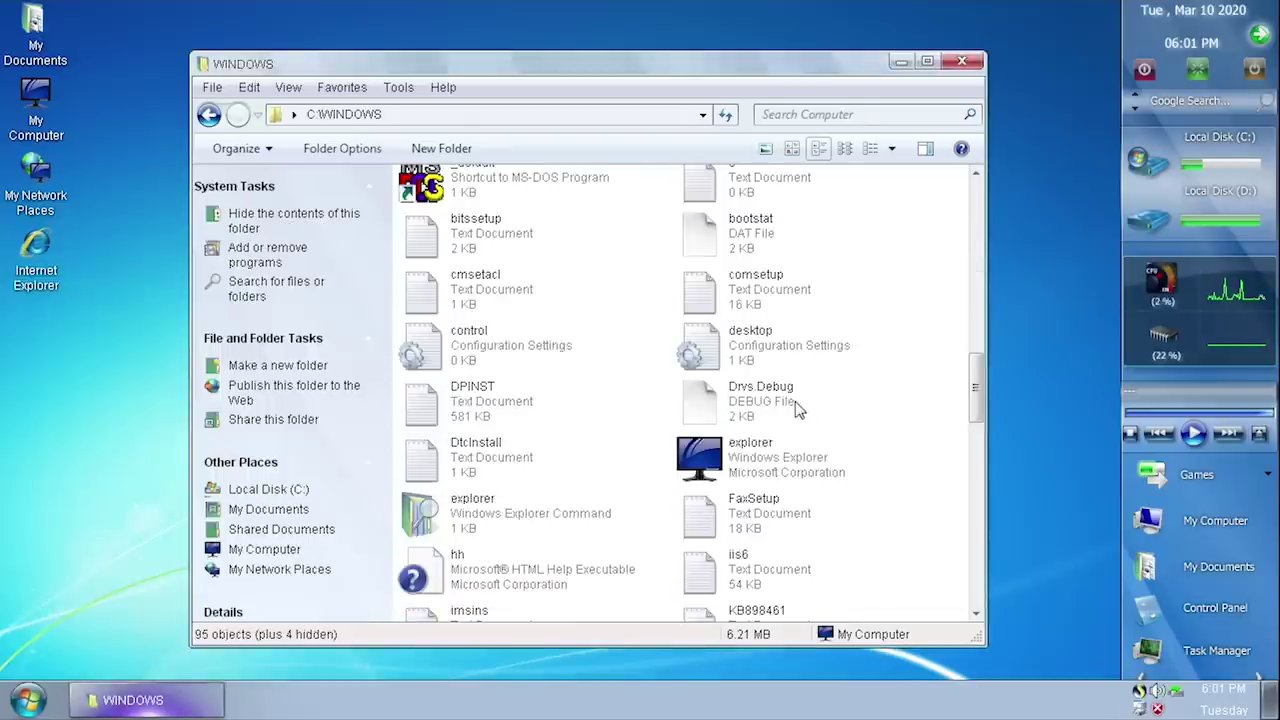
left_click(700, 462)
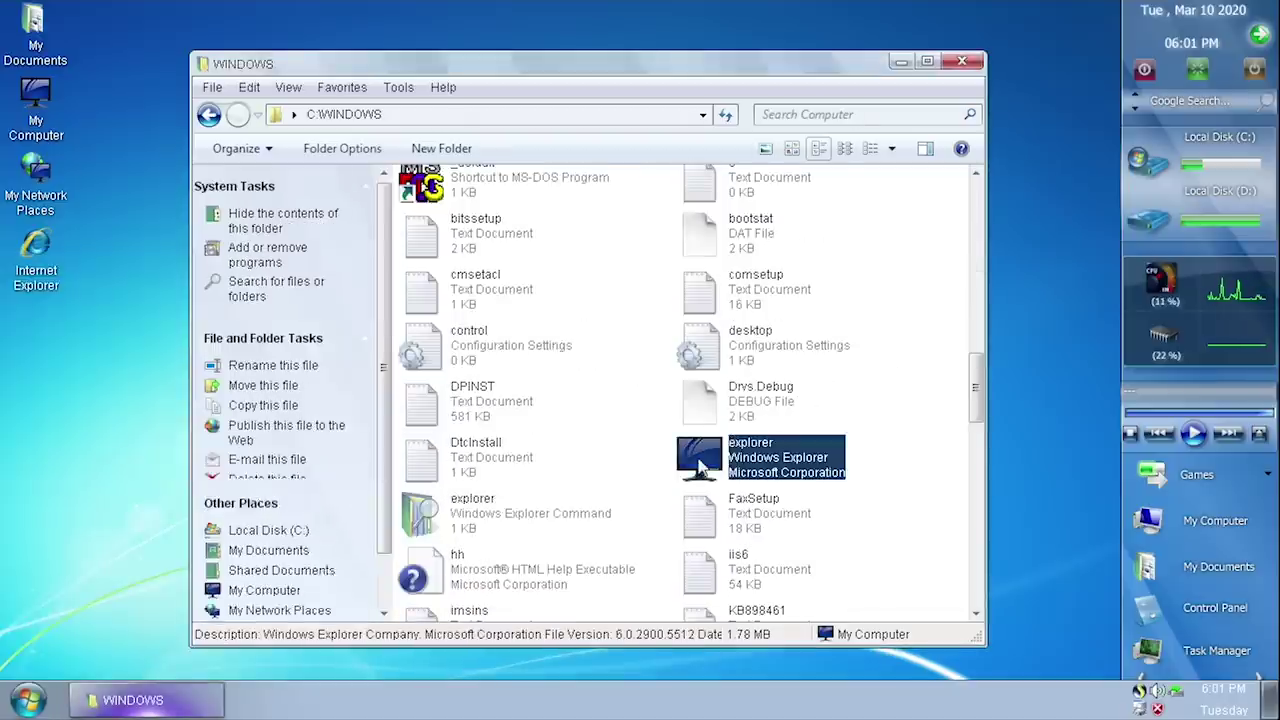
scroll(700, 470, "down", 10)
left_click(700, 425)
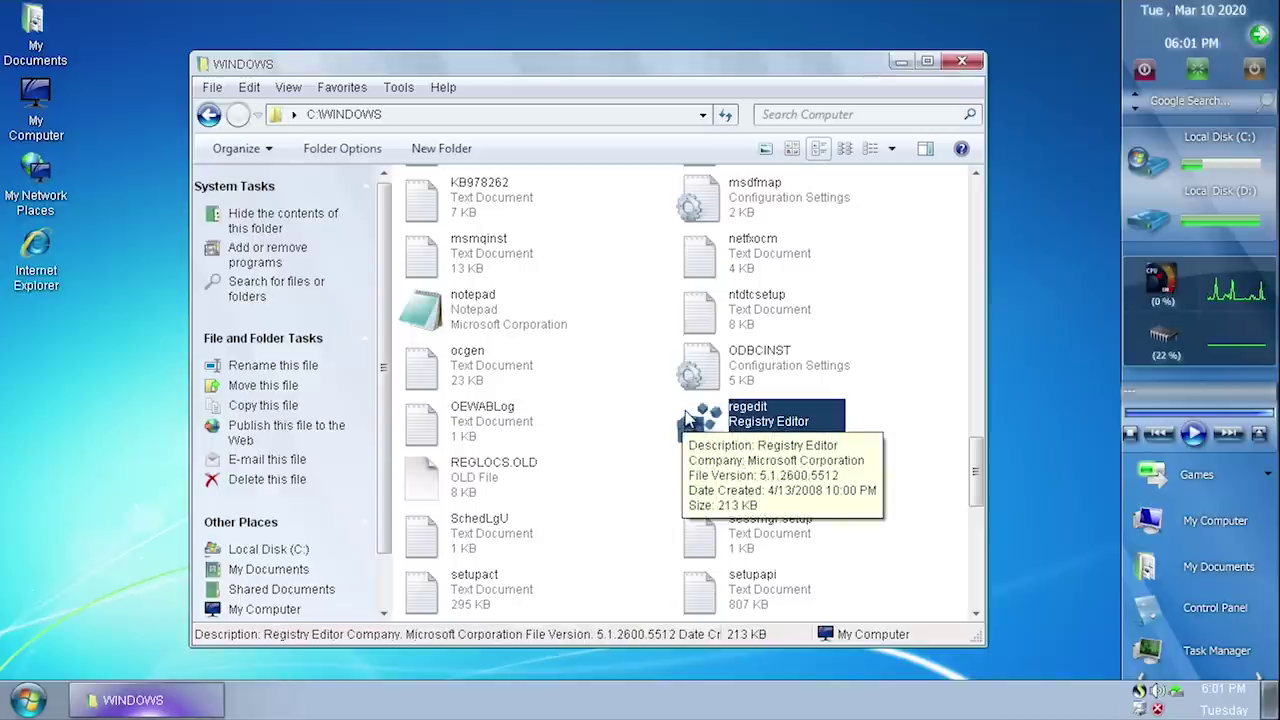
scroll(690, 416, "up", 15)
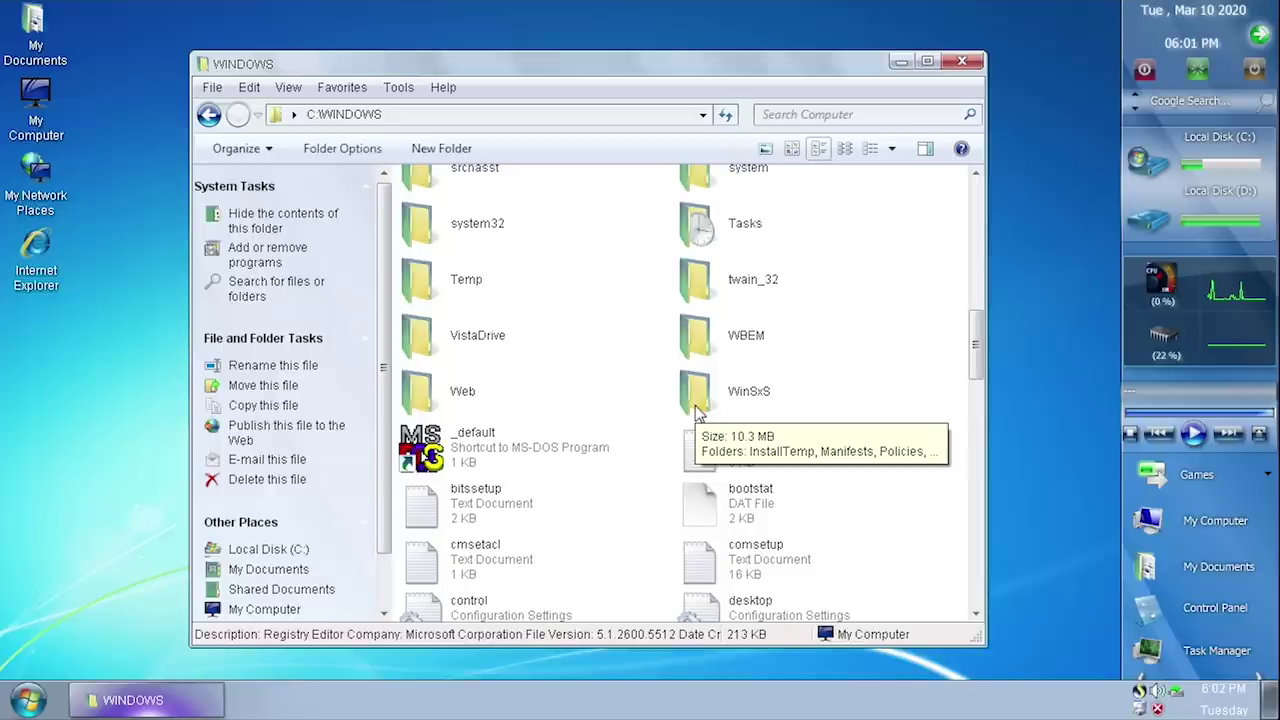
scroll(698, 412, "up", 10)
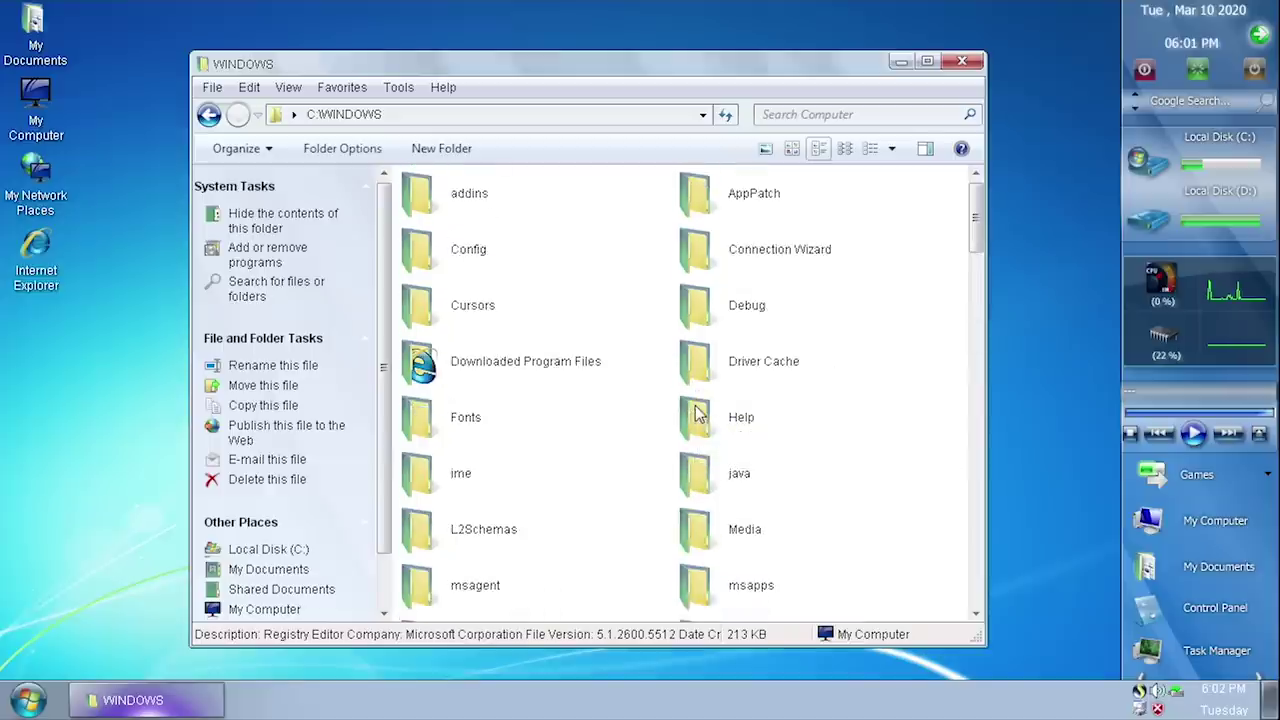
scroll(901, 451, "down", 1)
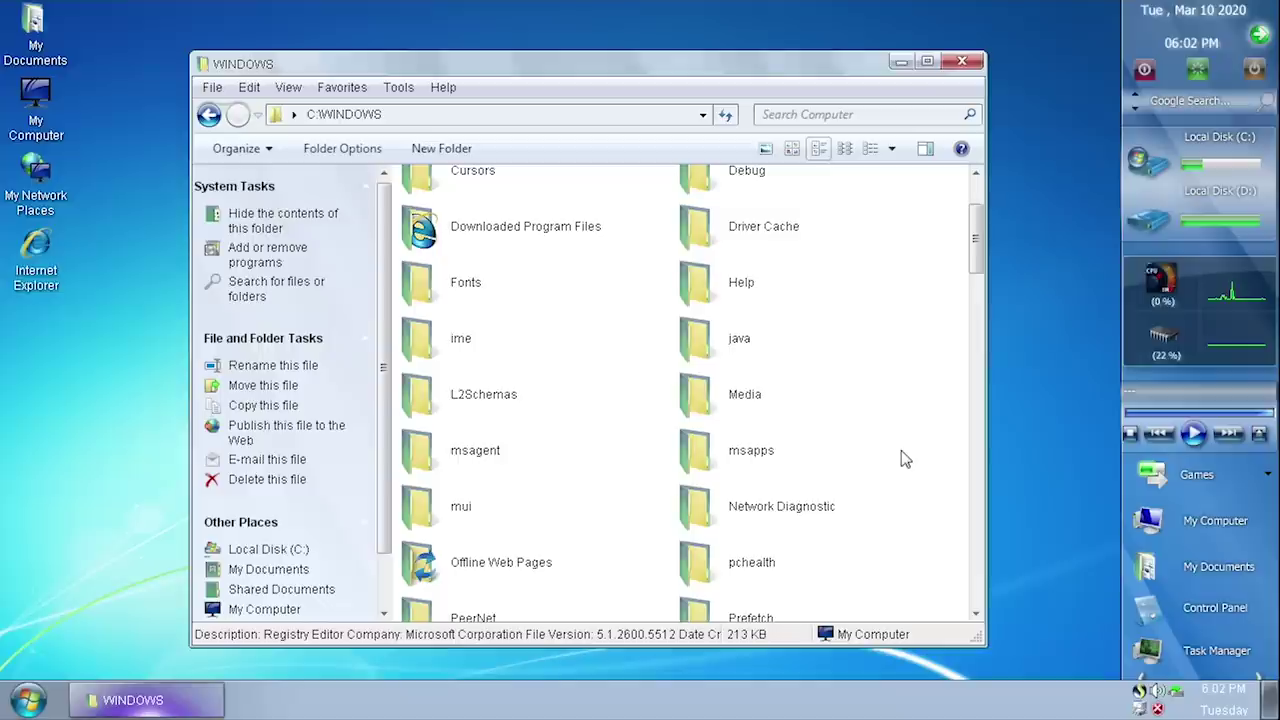
left_click(901, 458)
scroll(750, 390, "up", 1)
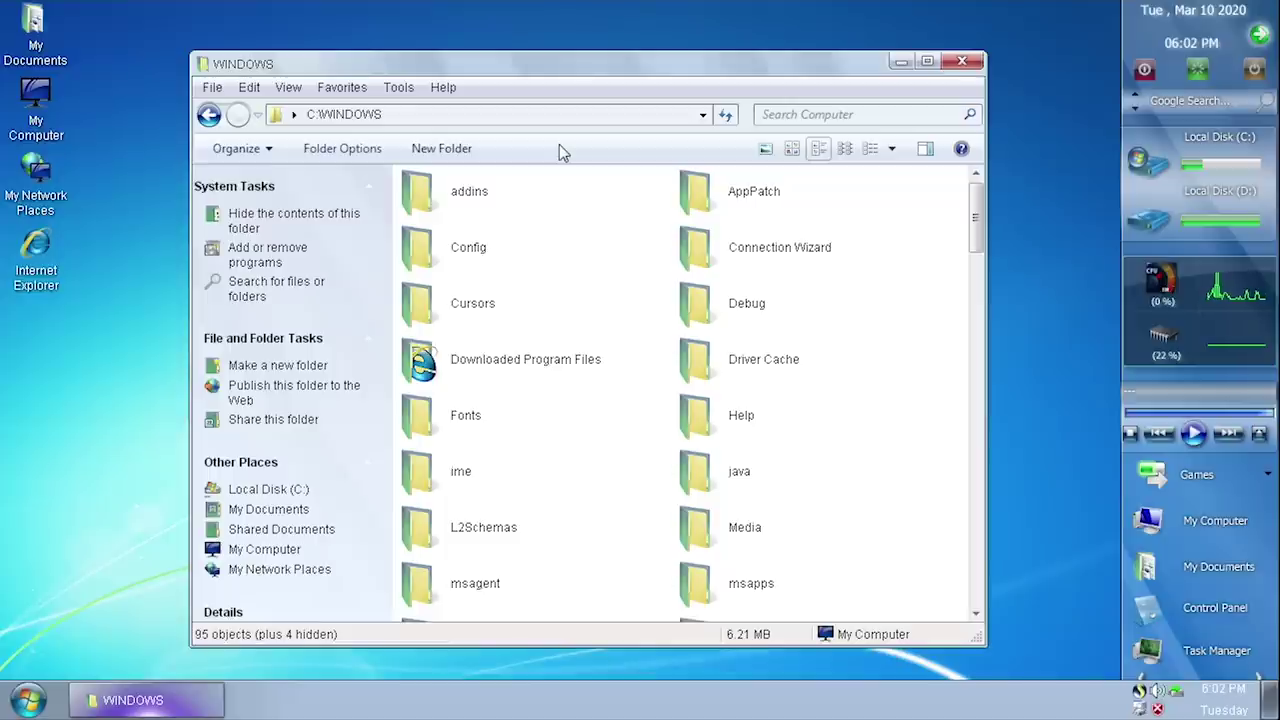
left_click(266, 150)
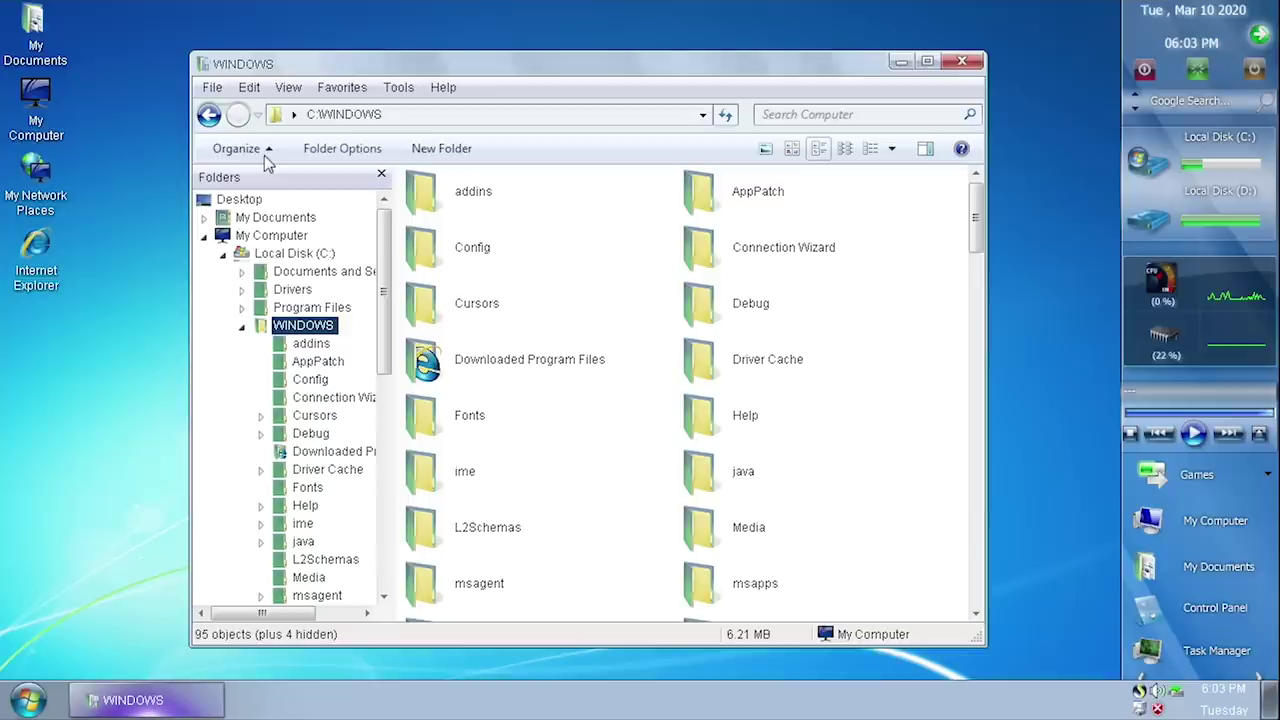
left_click_drag(389, 244, 396, 497)
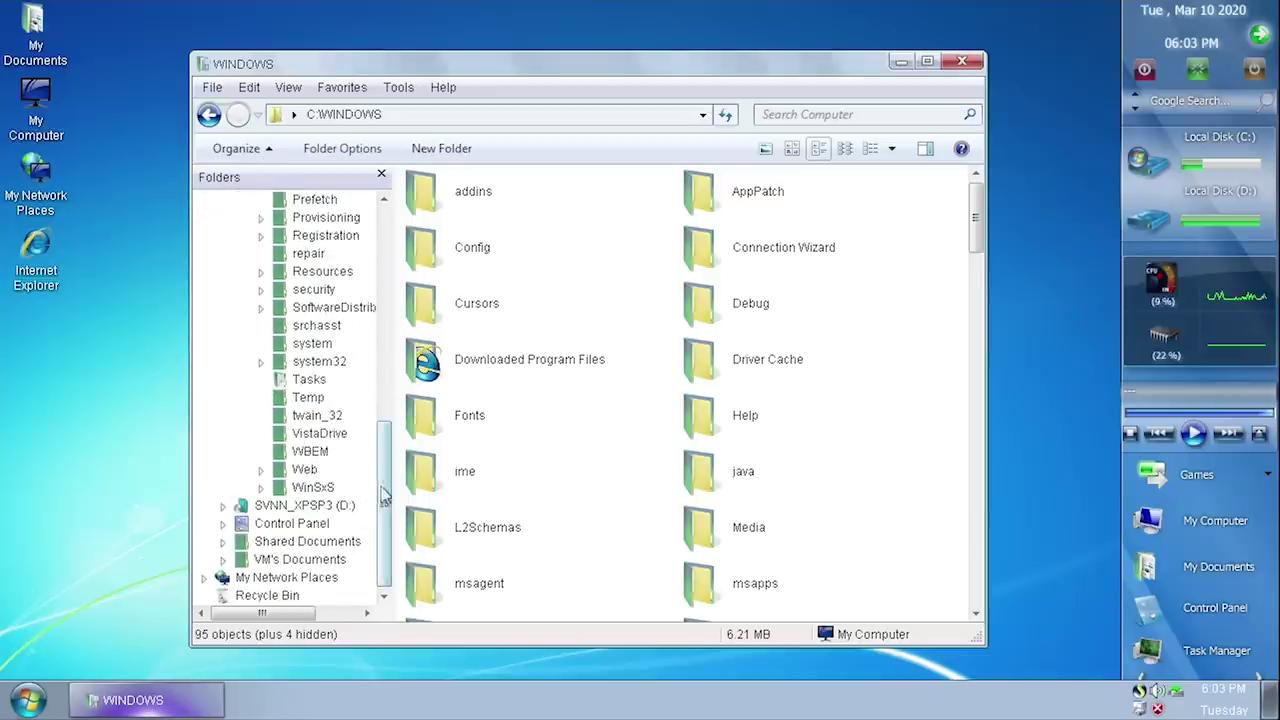
left_click(218, 150)
left_click(216, 152)
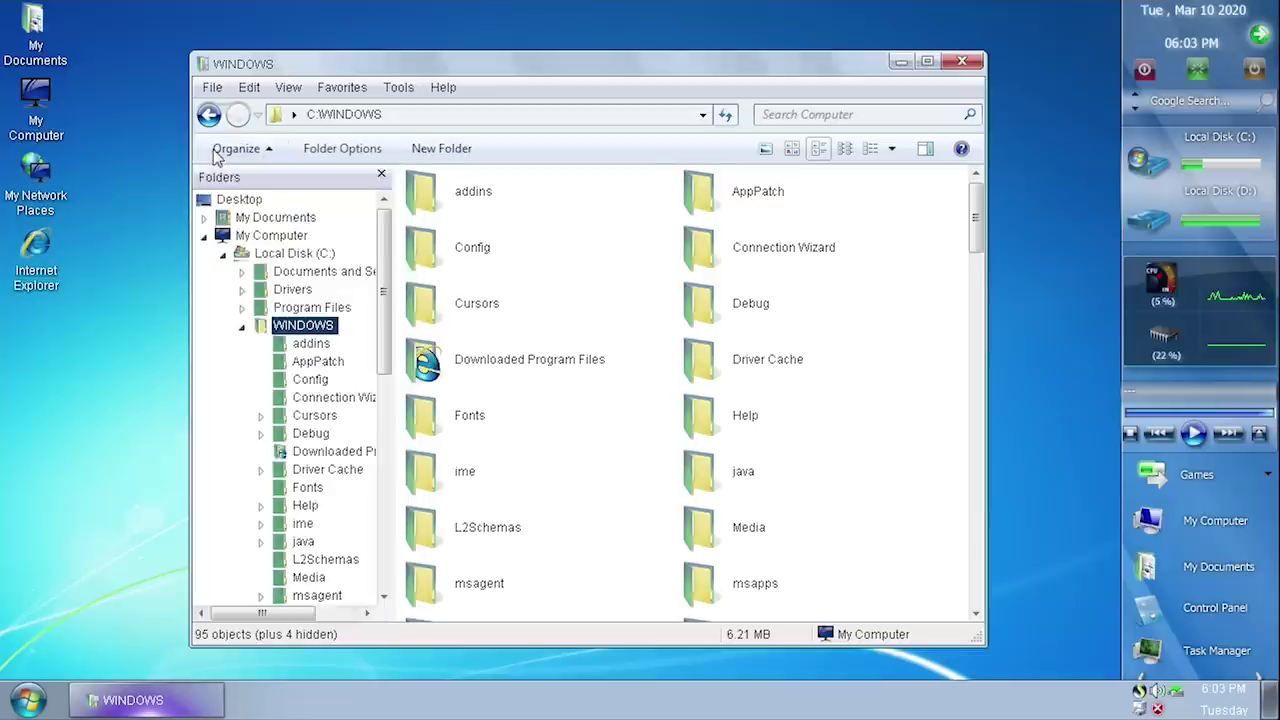
left_click(216, 153)
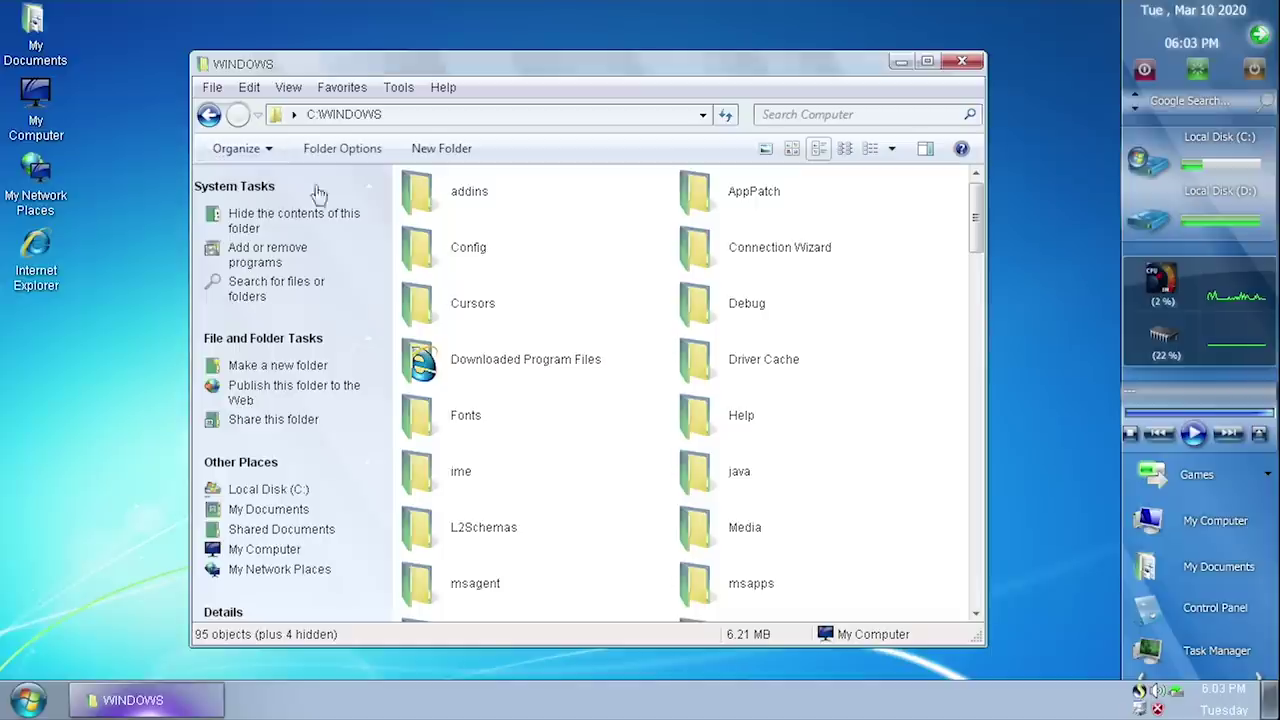
Look through Folder Options' View, General and File Types tabs, then dismiss it with Esc
left_click(343, 154)
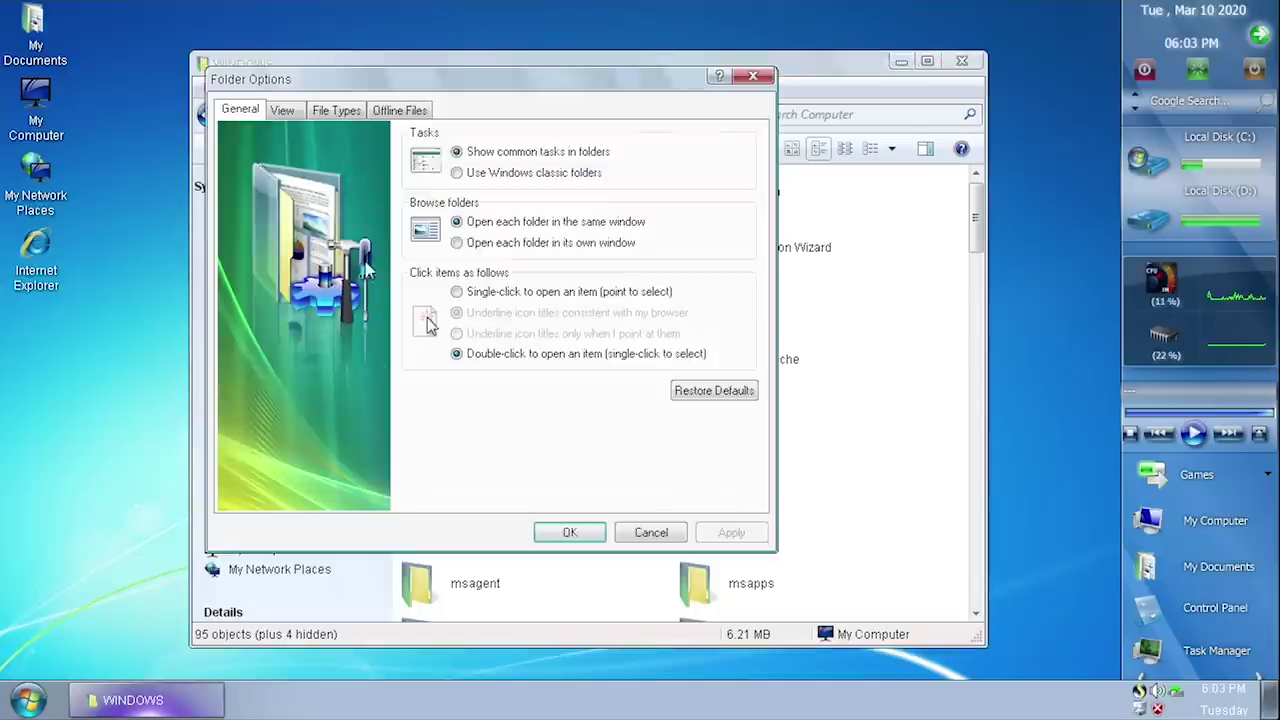
left_click(294, 113)
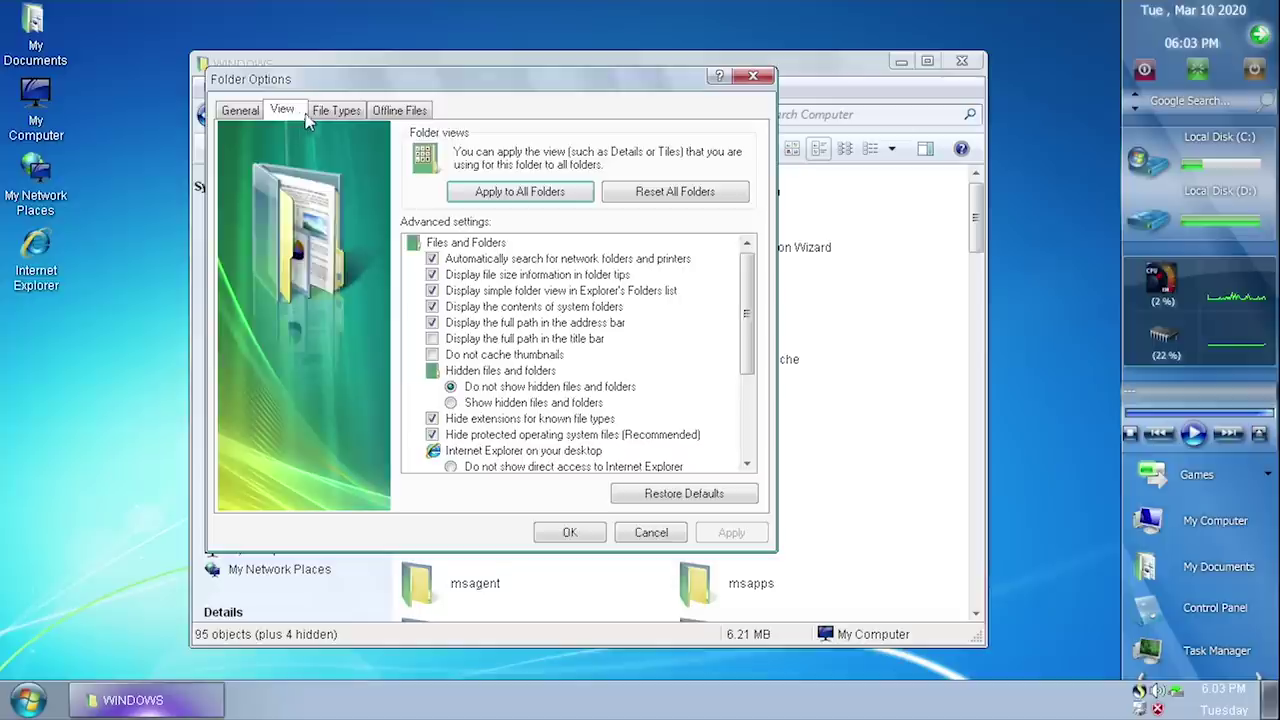
left_click(242, 112)
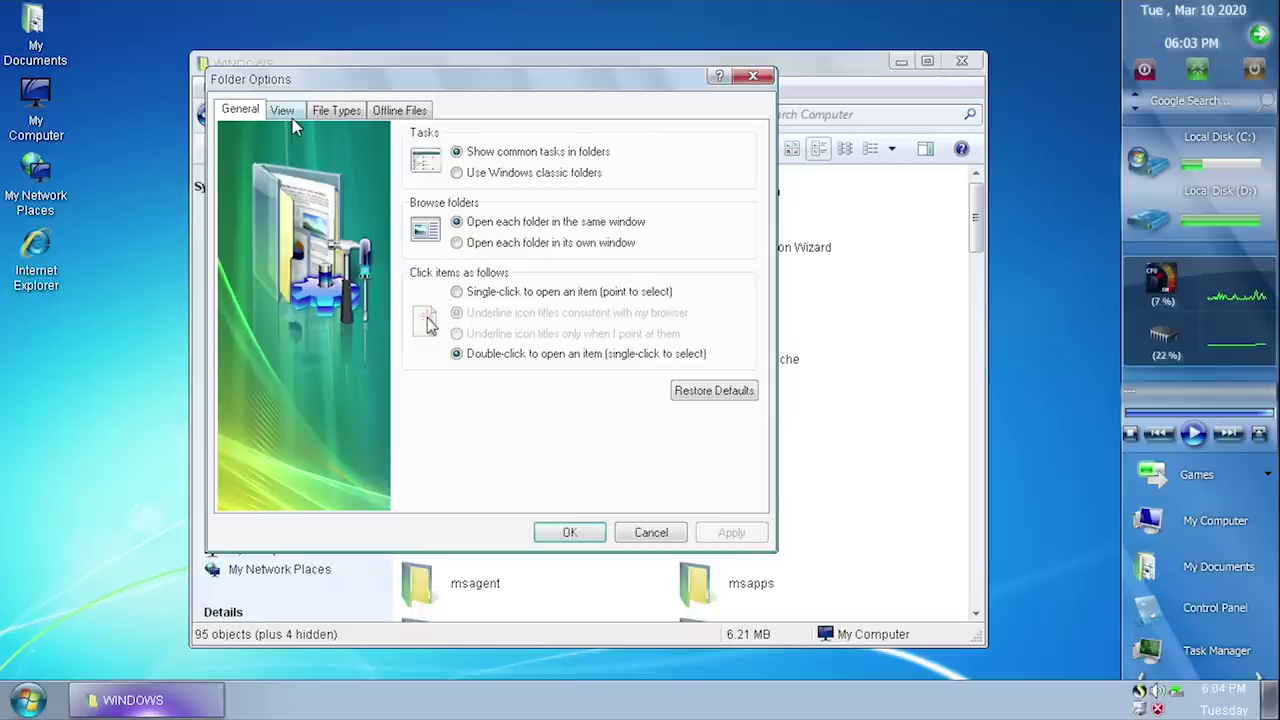
left_click(338, 112)
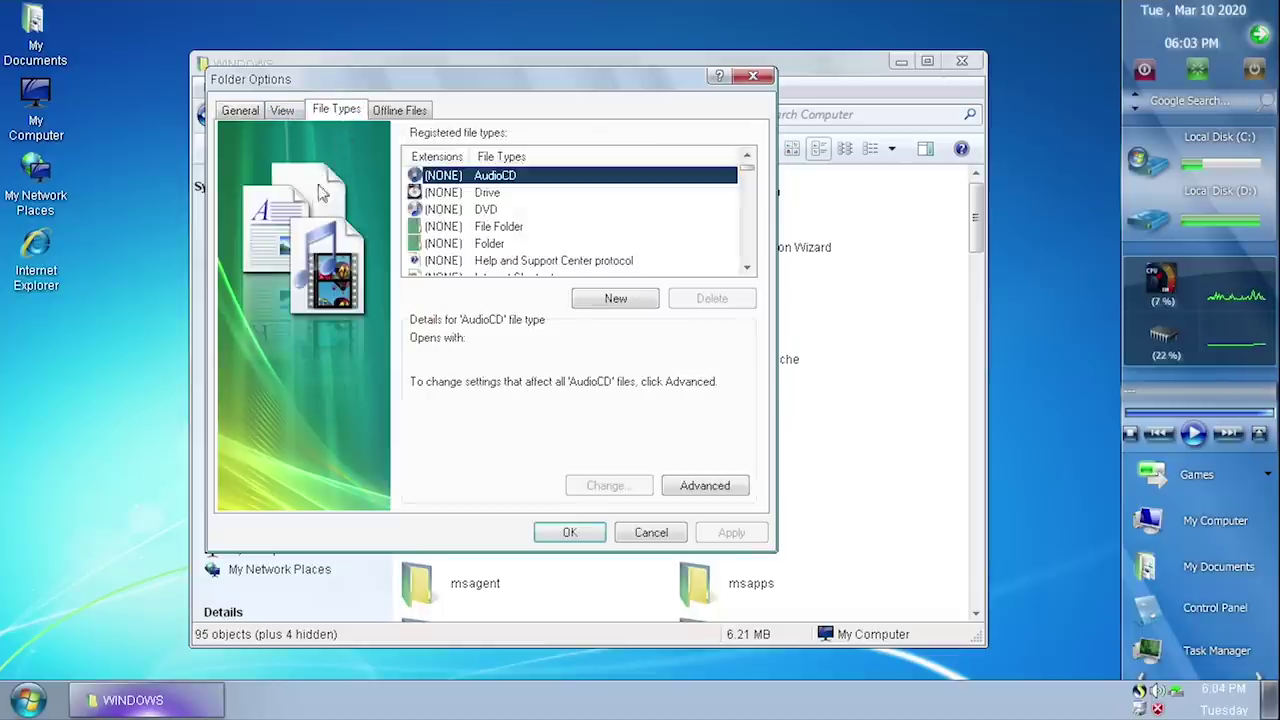
key("Escape")
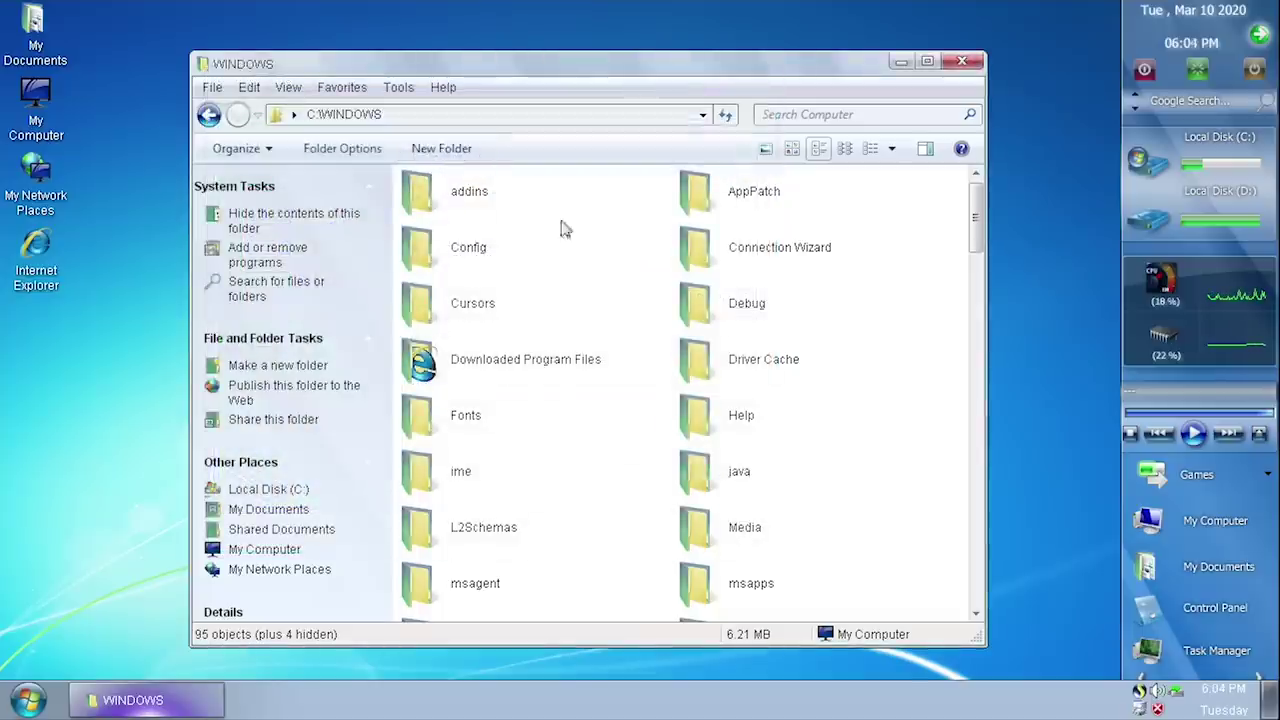
Create a folder named New Folder, then try the Thumbnails, Icons and Tiles views
key("ctrl+shift+n")
key("Return")
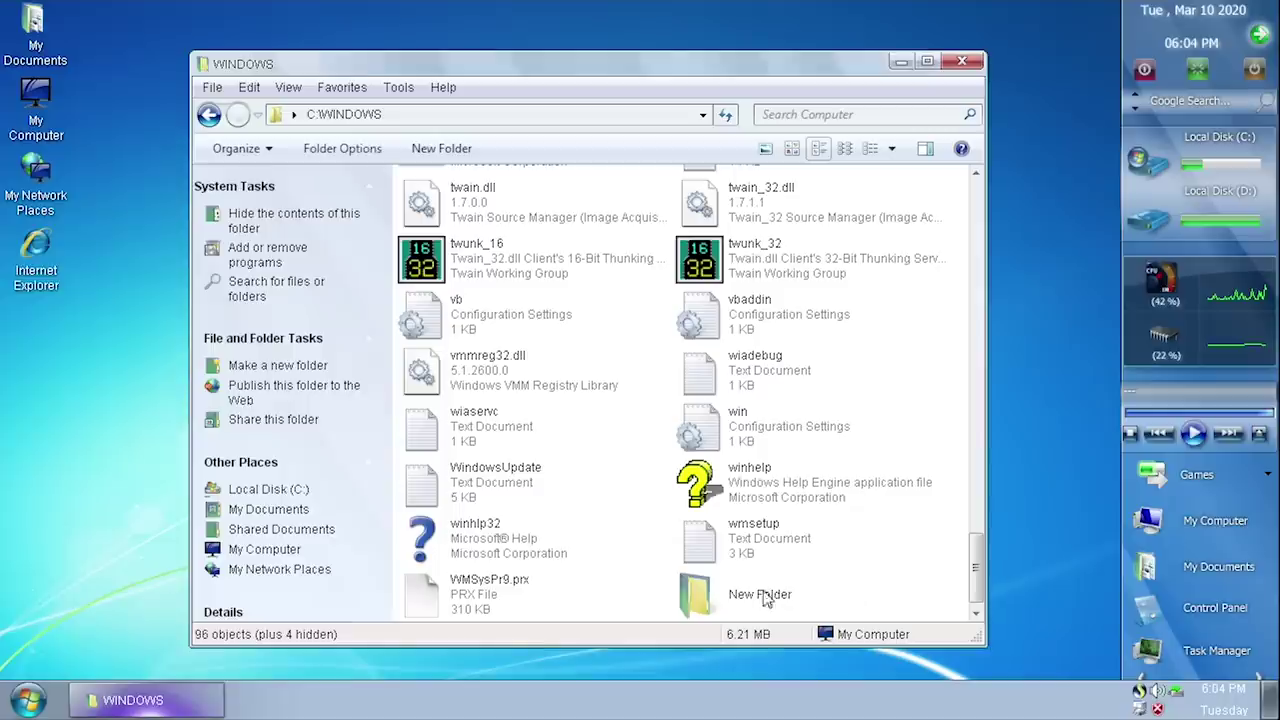
left_click(766, 151)
left_click(791, 149)
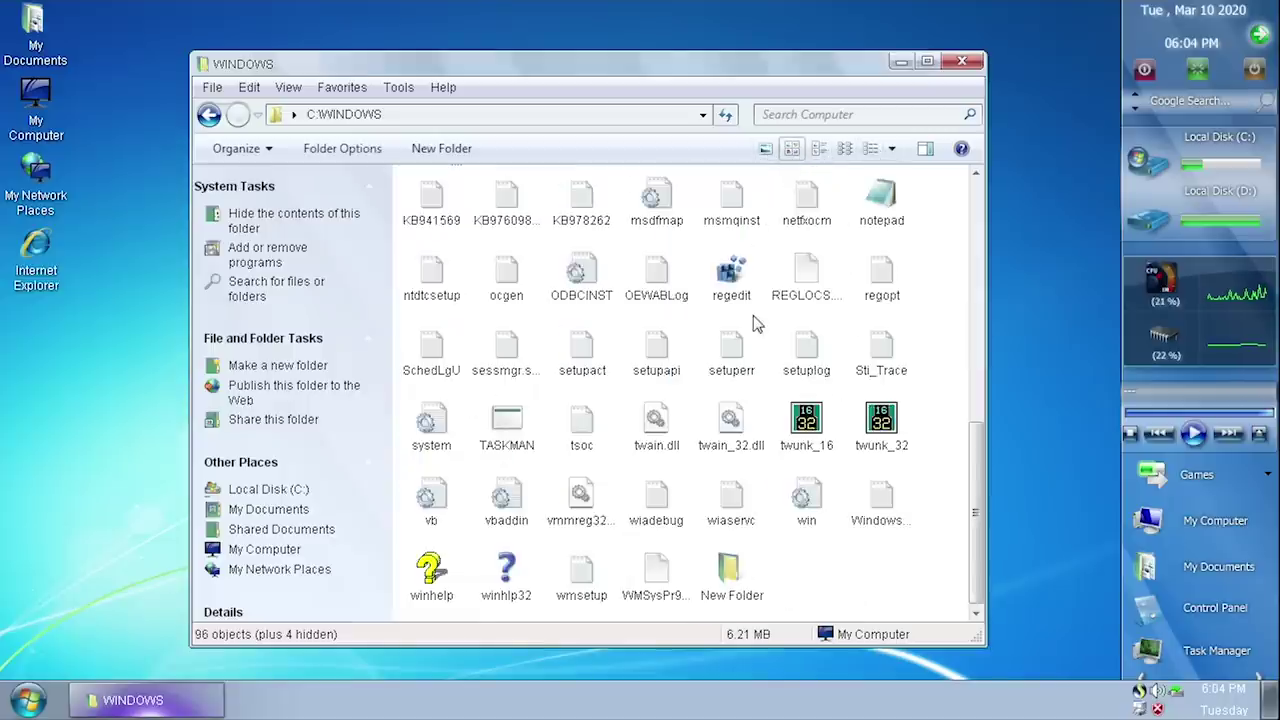
left_click(820, 150)
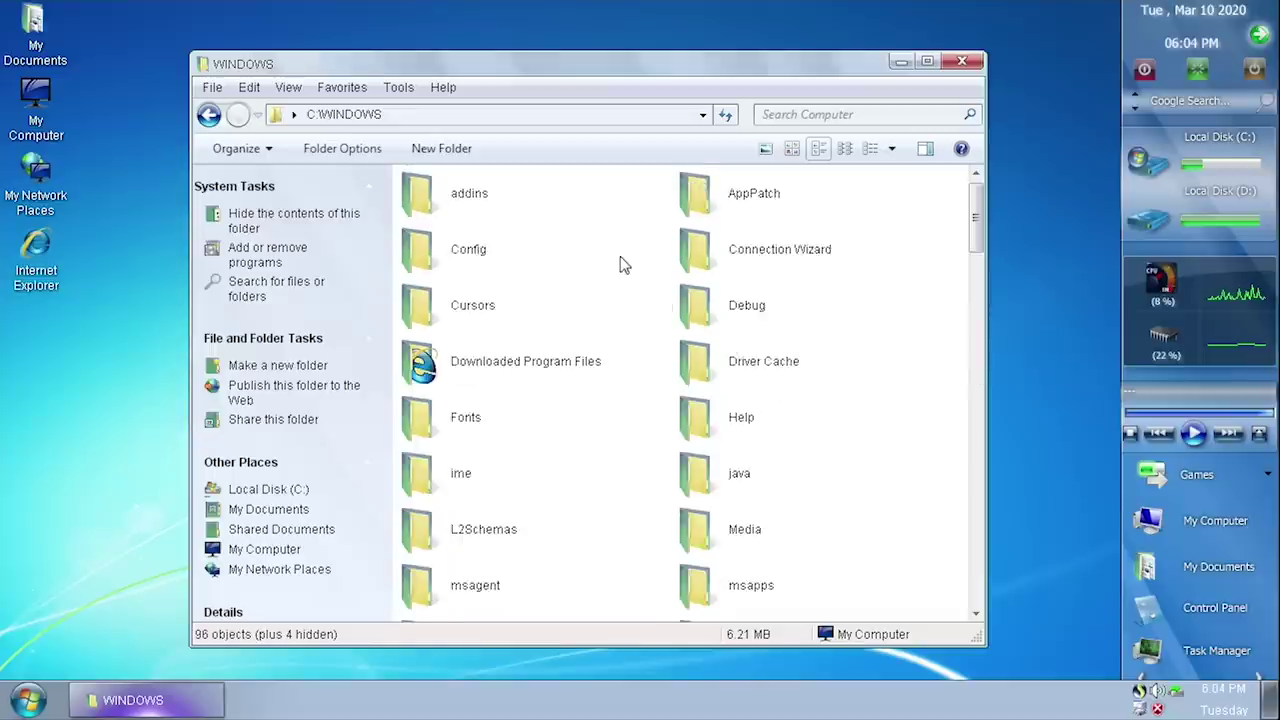
Show and close the file search pane, then close the WINDOWS folder window
left_click(790, 116)
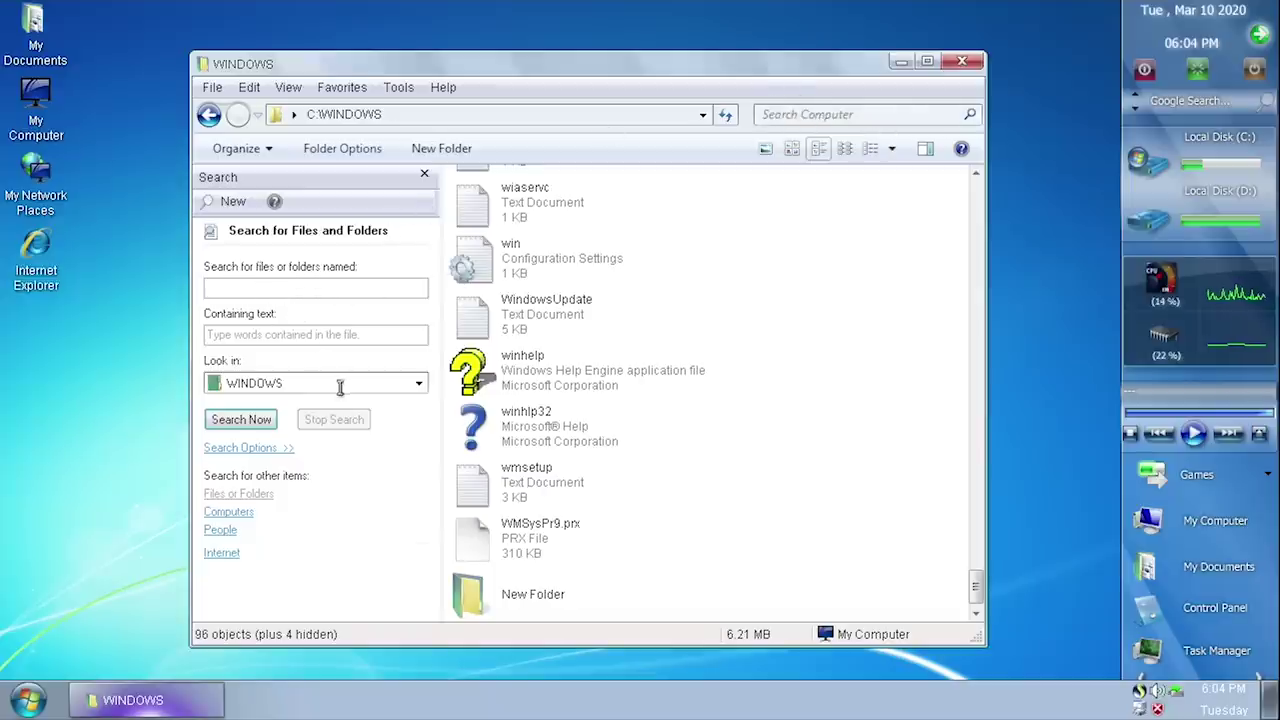
left_click(424, 173)
left_click(960, 63)
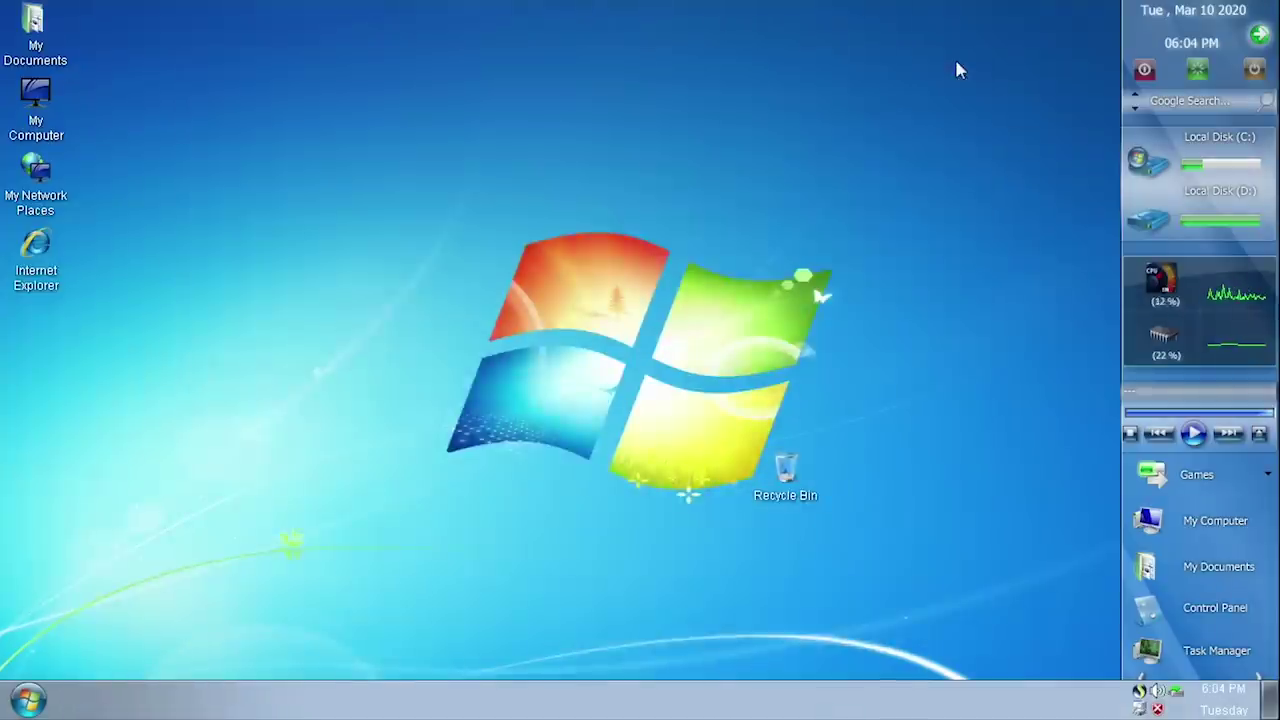
right_click(45, 93)
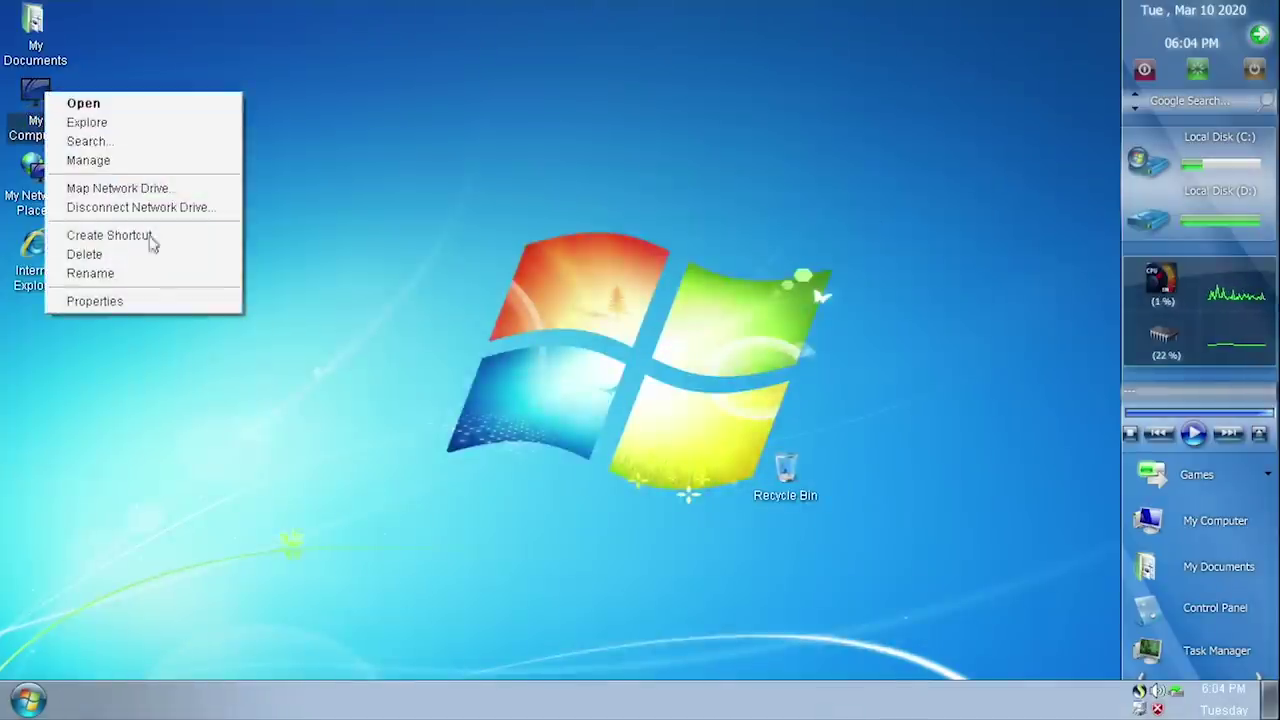
left_click(133, 300)
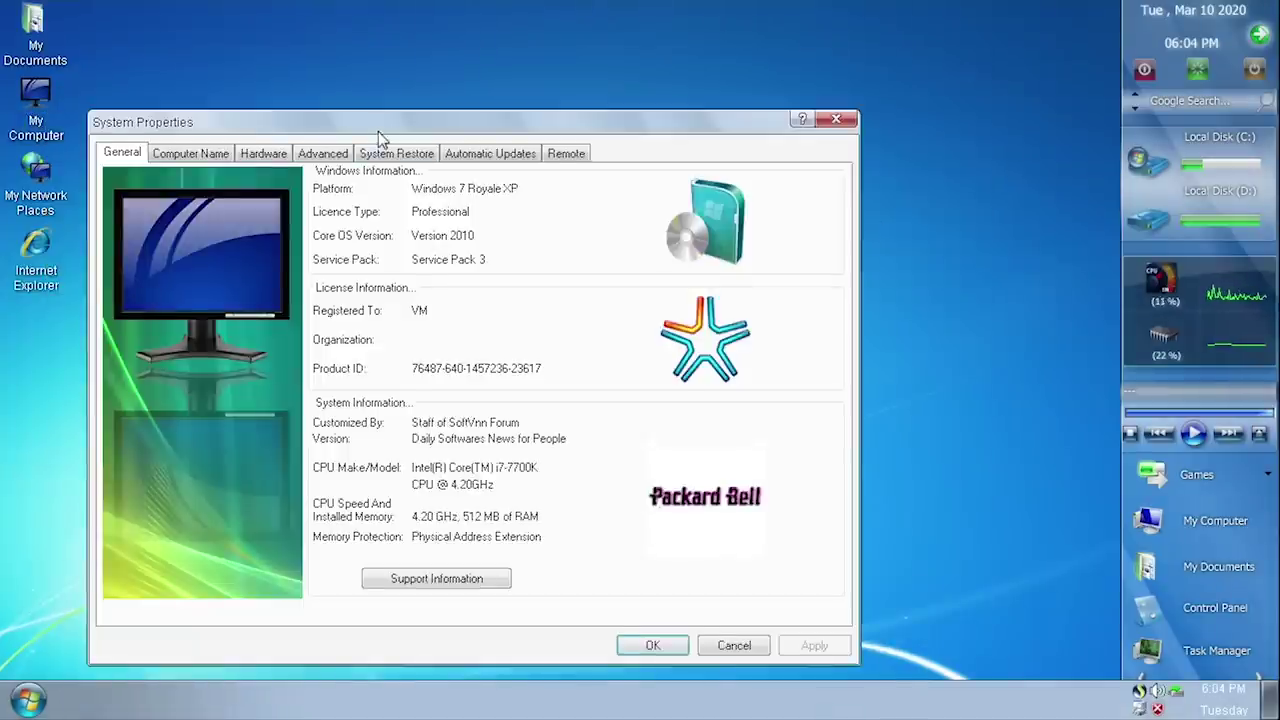
left_click_drag(378, 131, 499, 113)
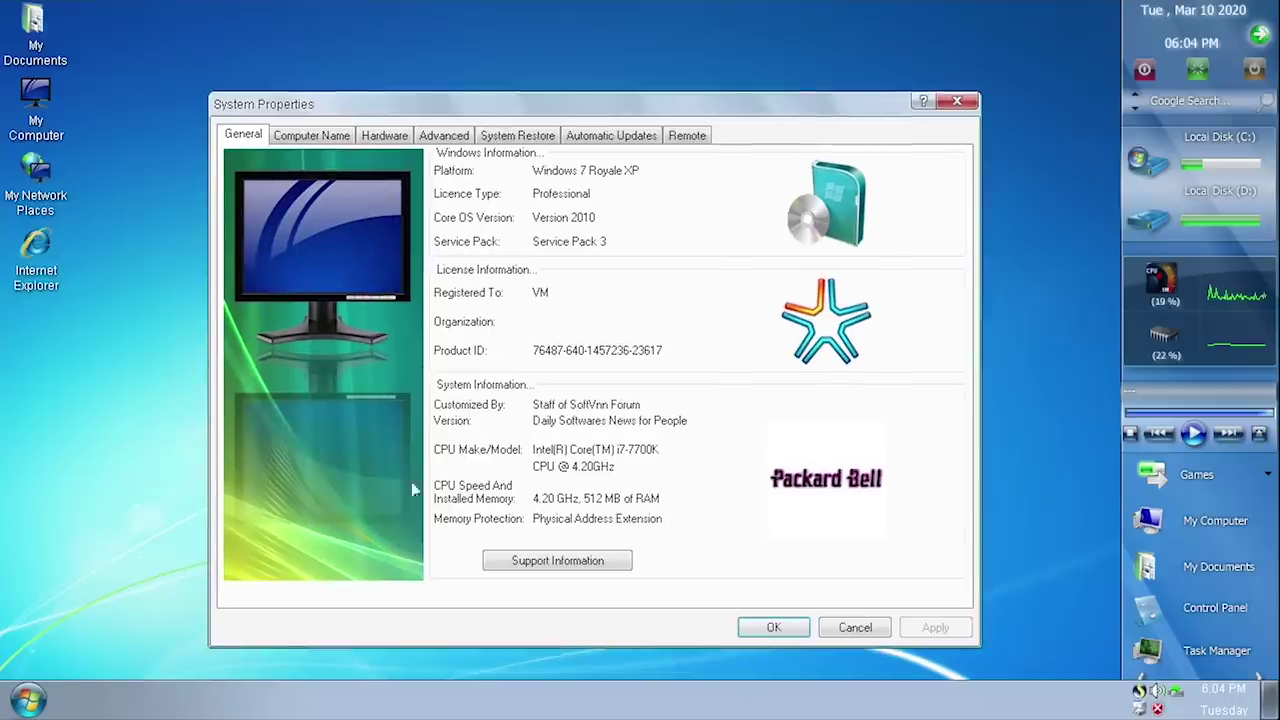
left_click(311, 135)
left_click(384, 135)
left_click(436, 140)
left_click(517, 135)
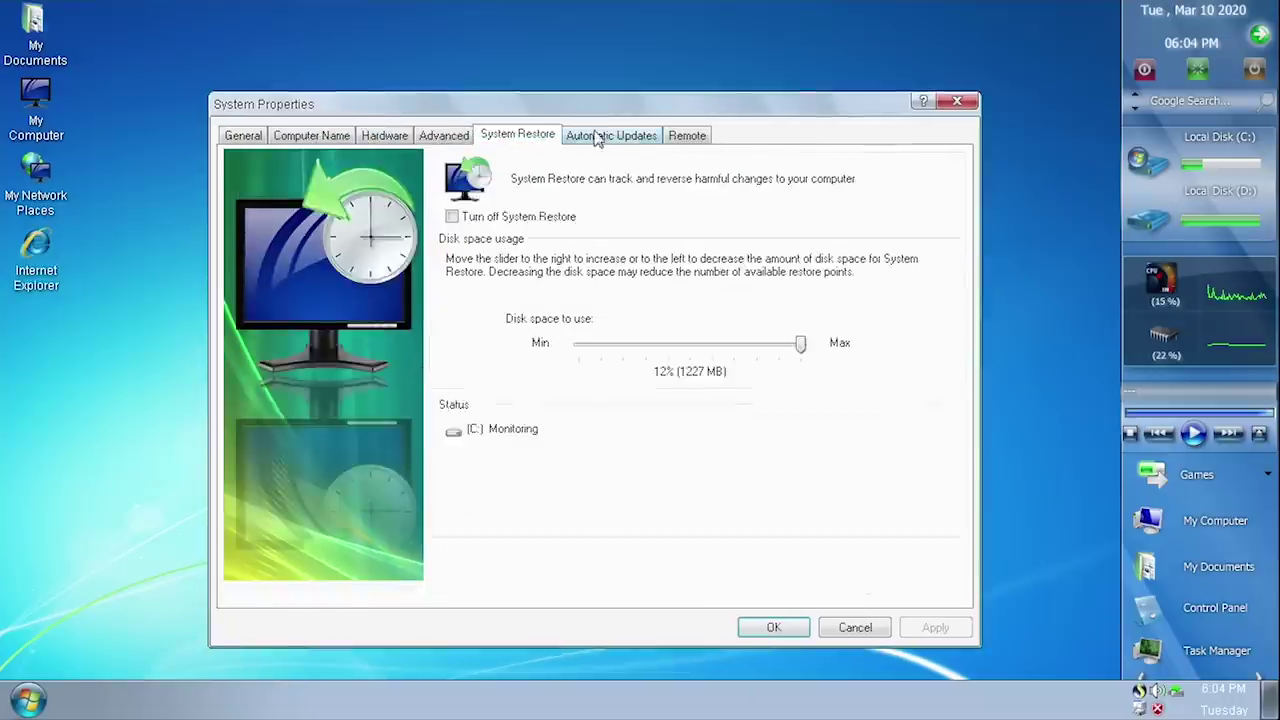
left_click(611, 135)
left_click(687, 135)
left_click(245, 138)
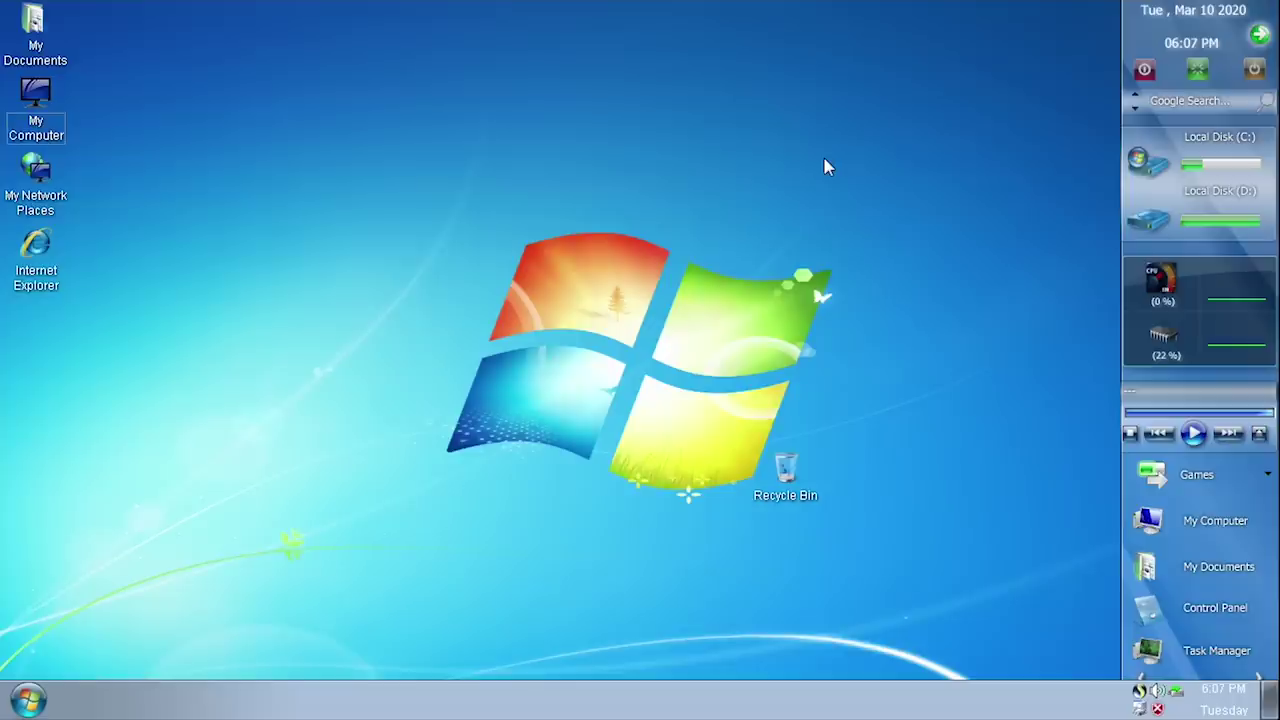
Open Task Manager with Ctrl+Shift+Esc and browse its Applications and Processes lists
key("ctrl+shift+Escape")
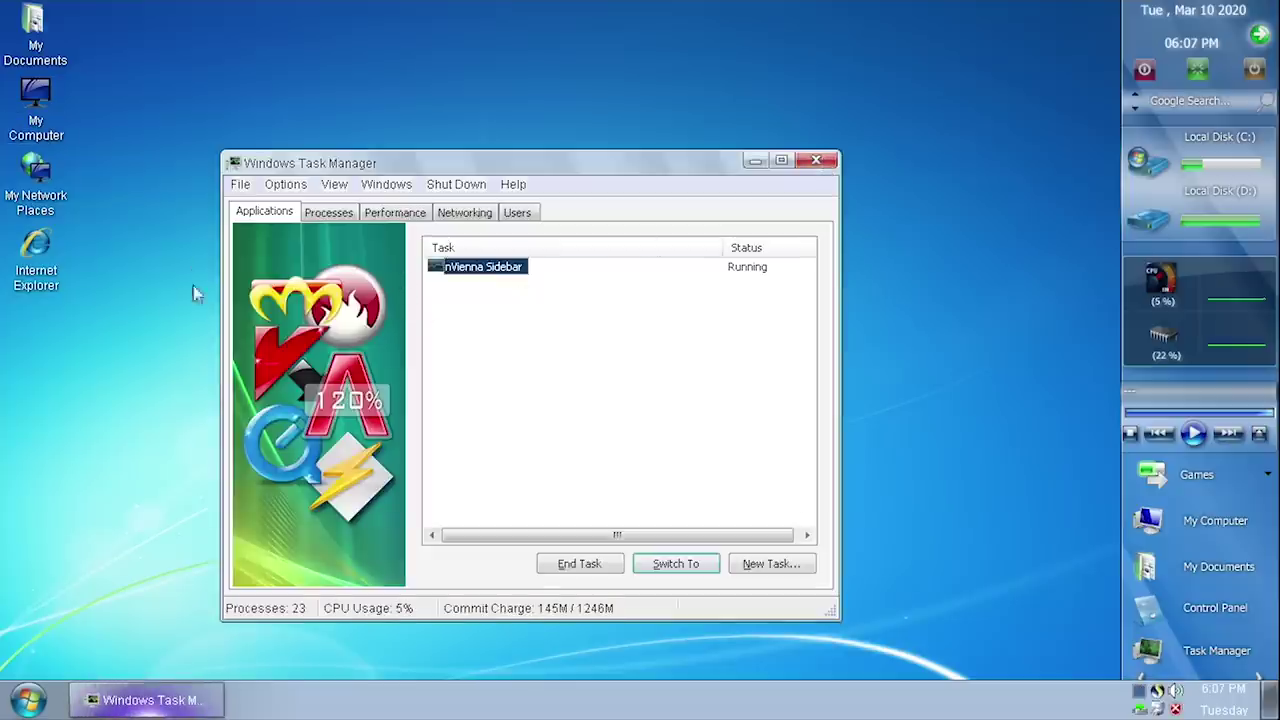
left_click(383, 332)
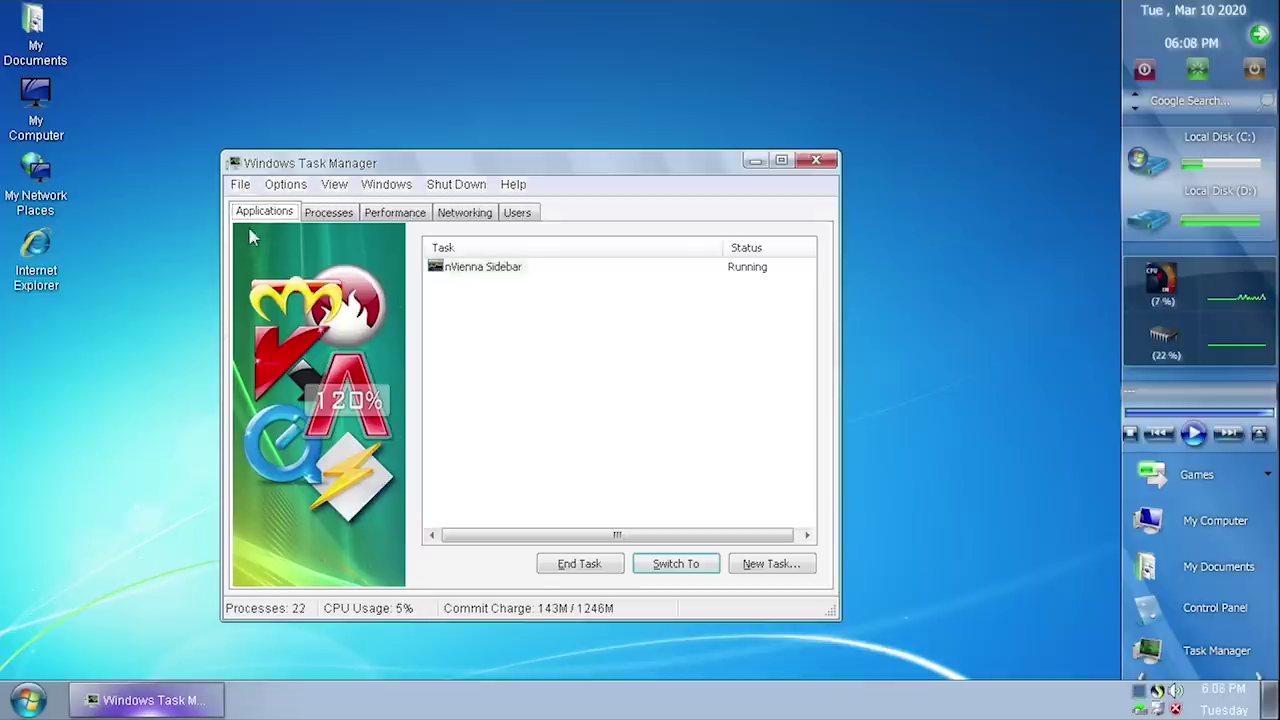
left_click(318, 218)
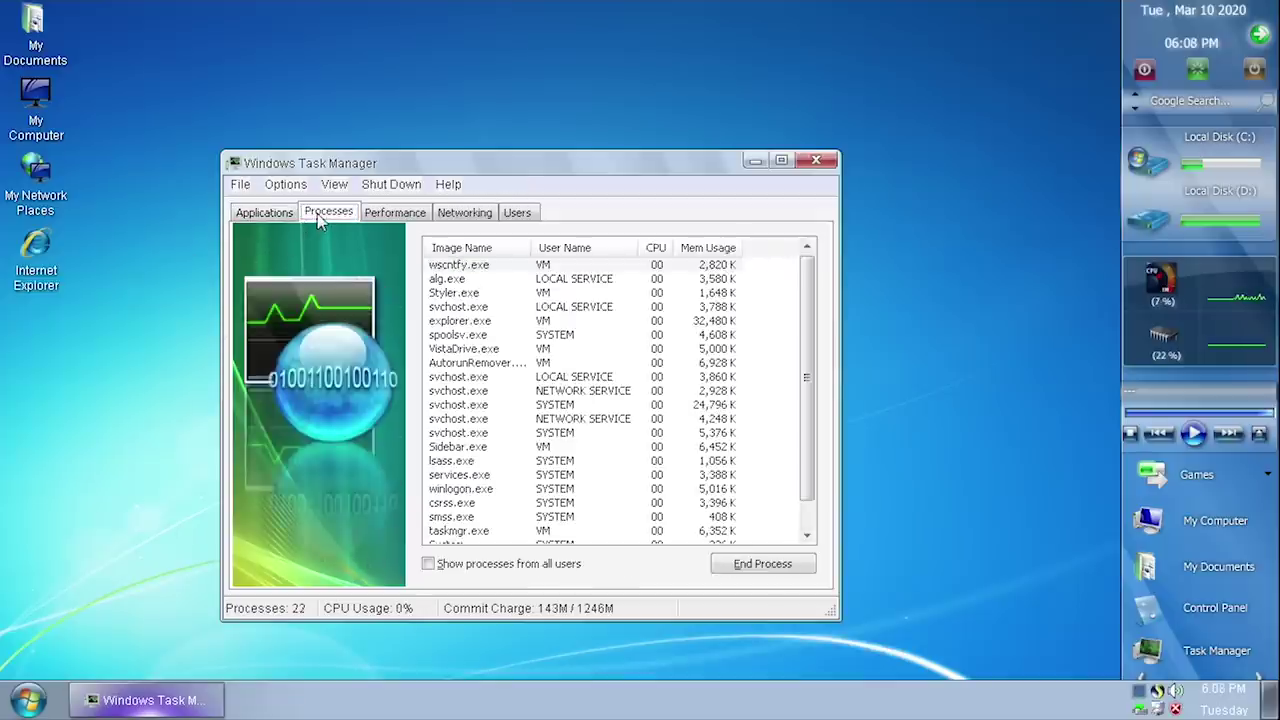
left_click(268, 215)
left_click(466, 268)
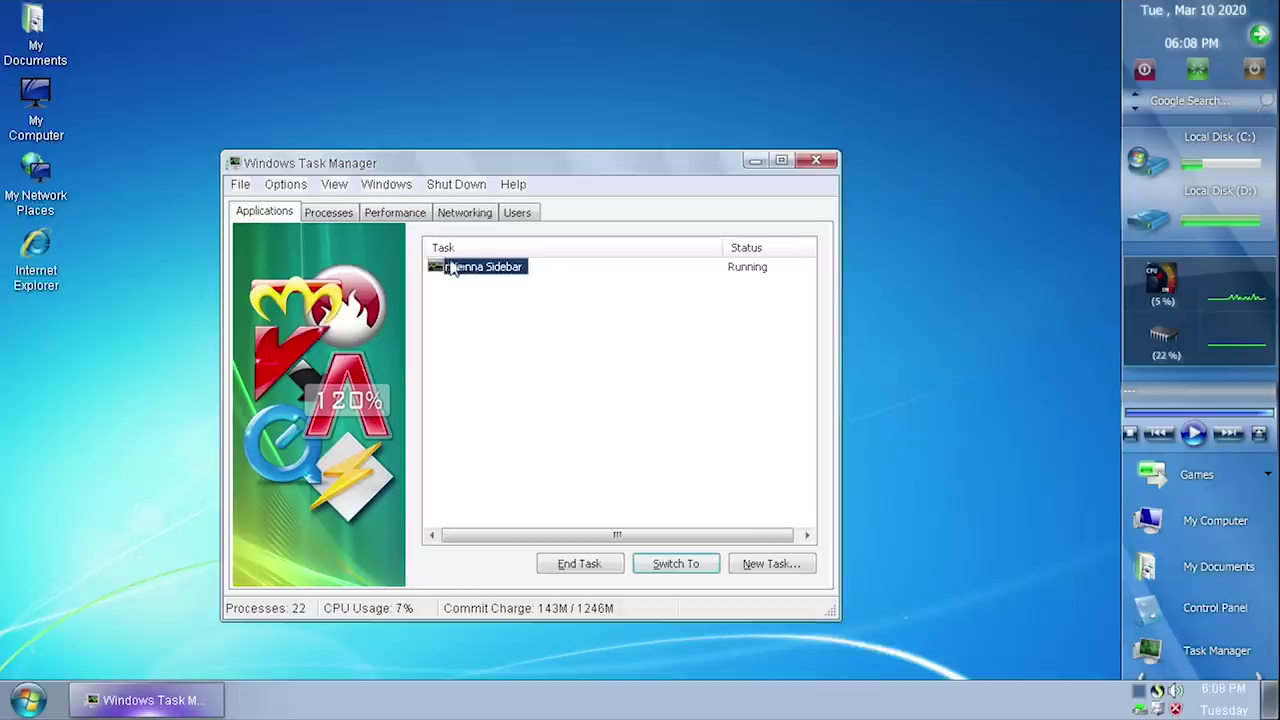
left_click(331, 216)
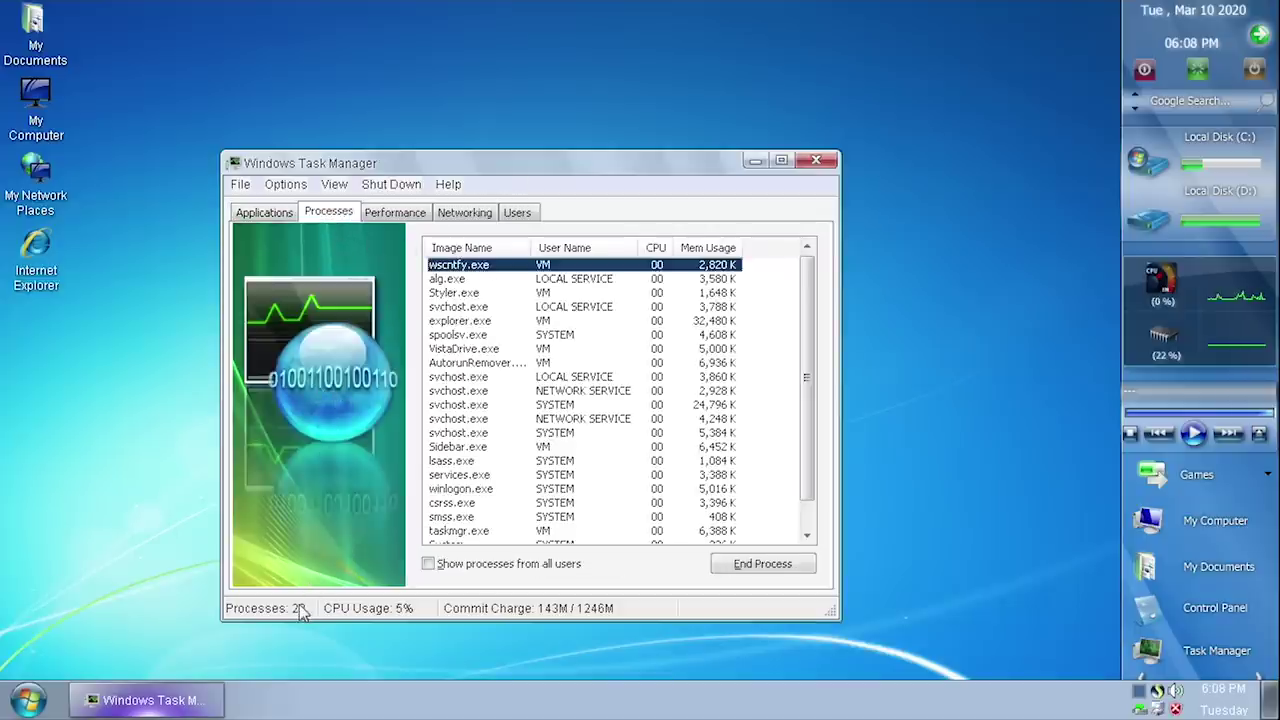
mouse_move(806, 431)
left_mouse_down()
mouse_move(806, 457)
mouse_move(806, 431)
left_mouse_up()
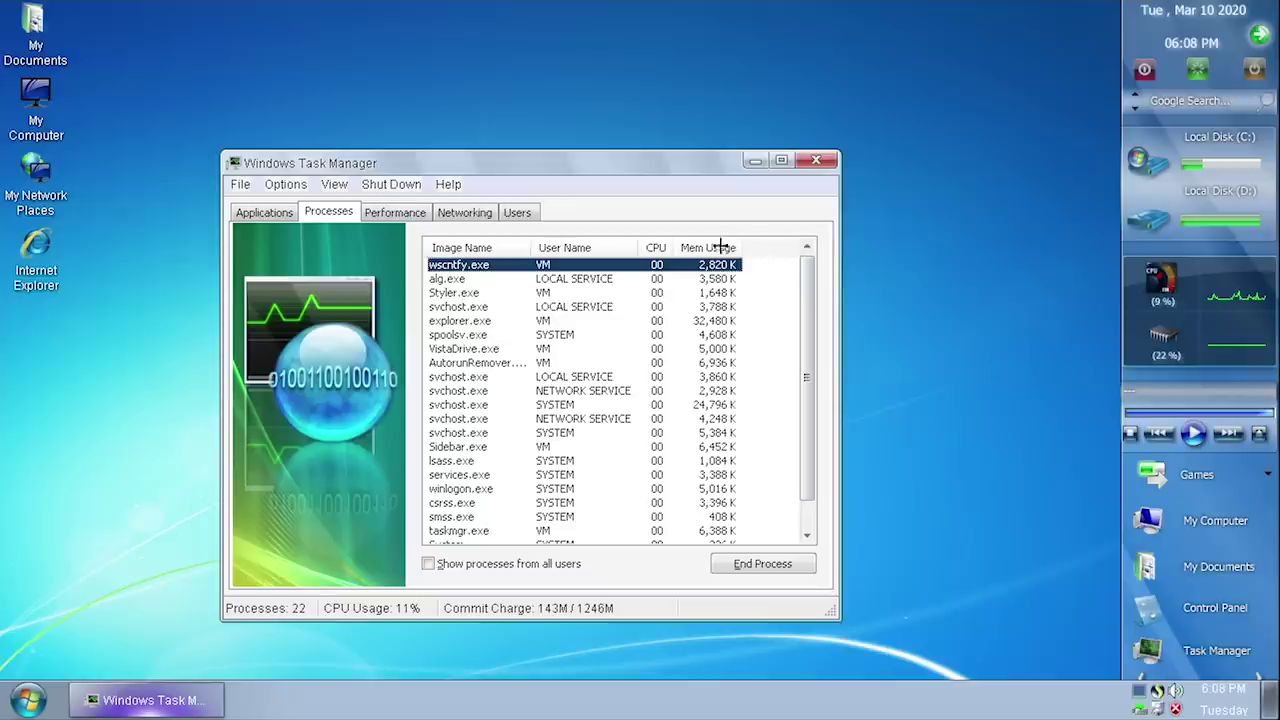
Check the Performance graphs, maximize Task Manager, and view the Networking and Users tabs
left_click(385, 216)
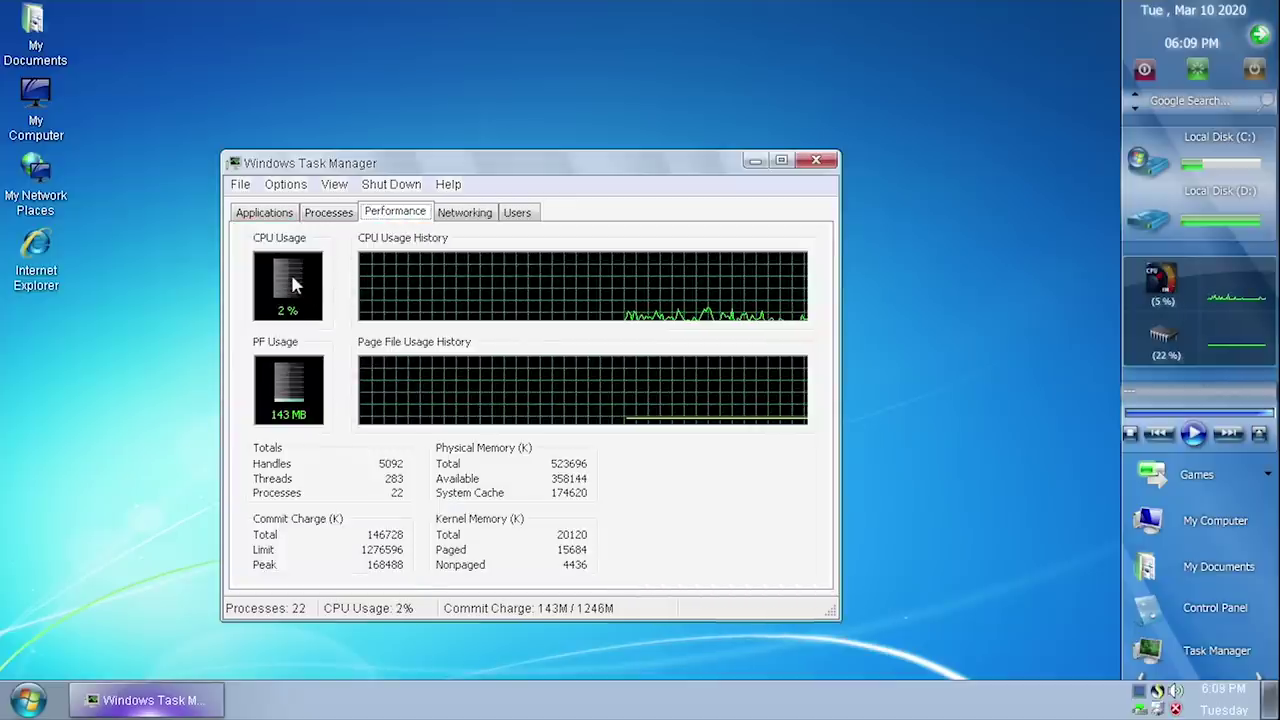
left_click(783, 162)
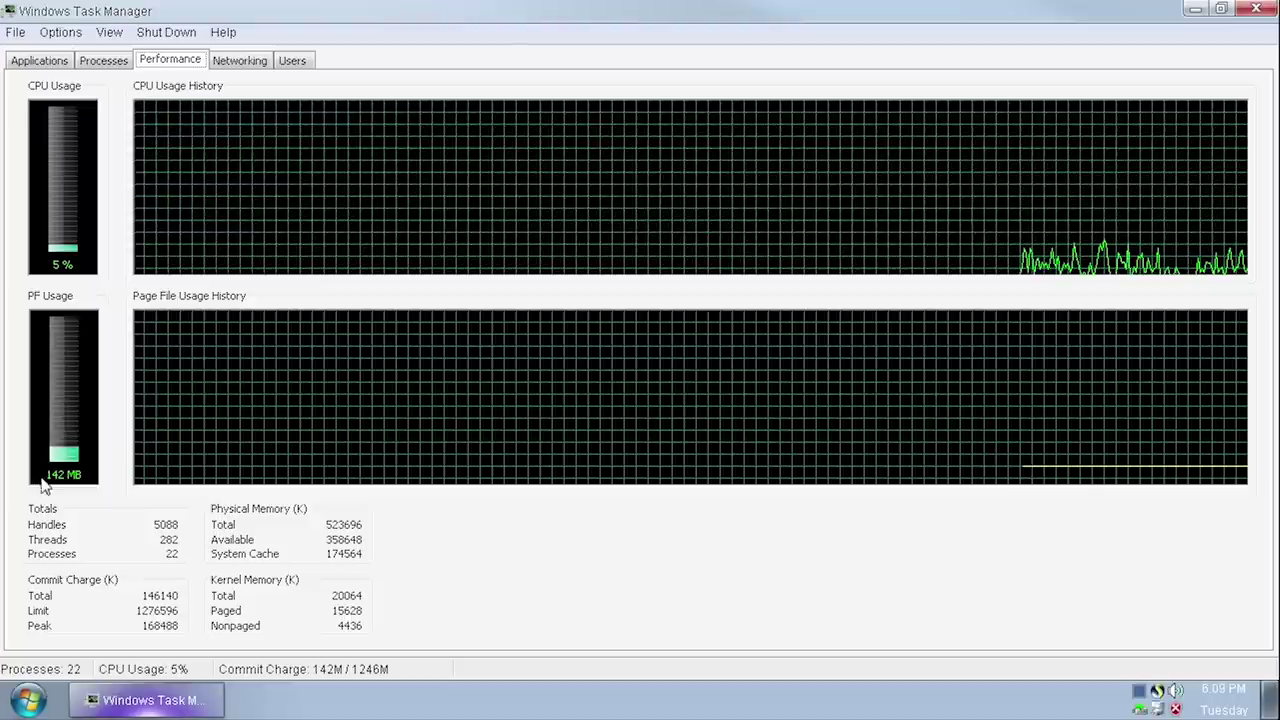
left_click(237, 62)
left_click(306, 61)
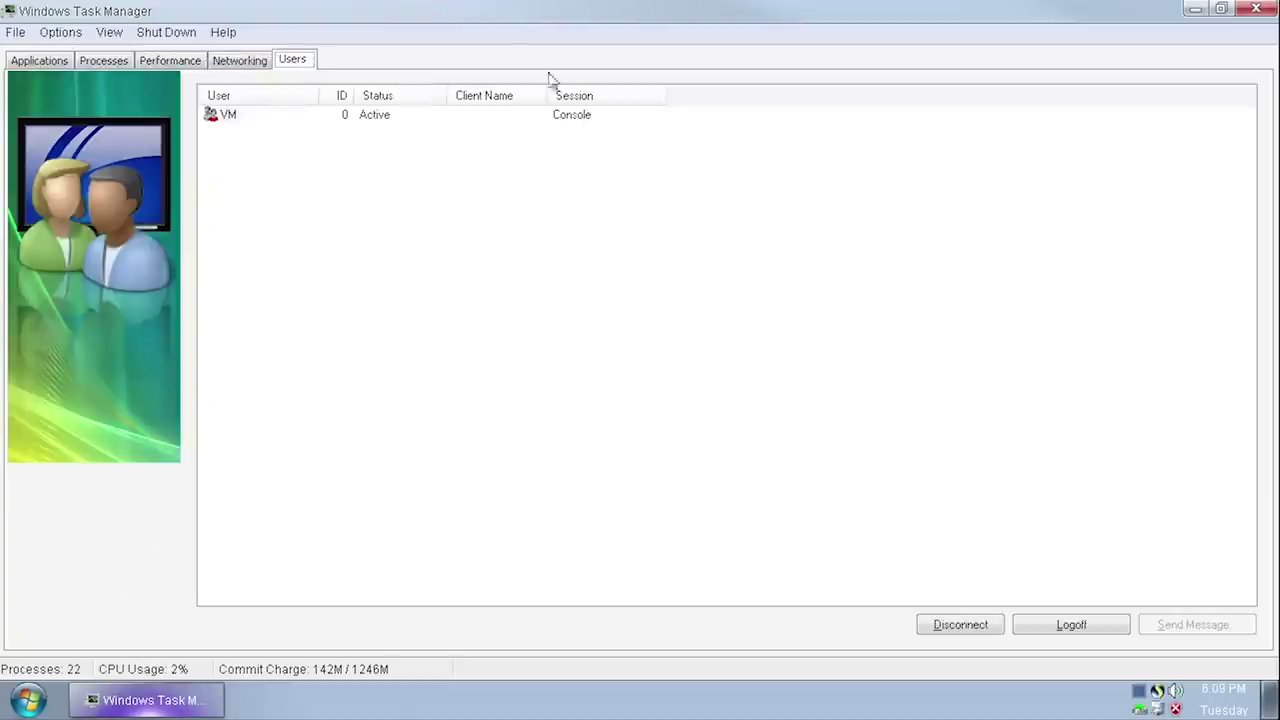